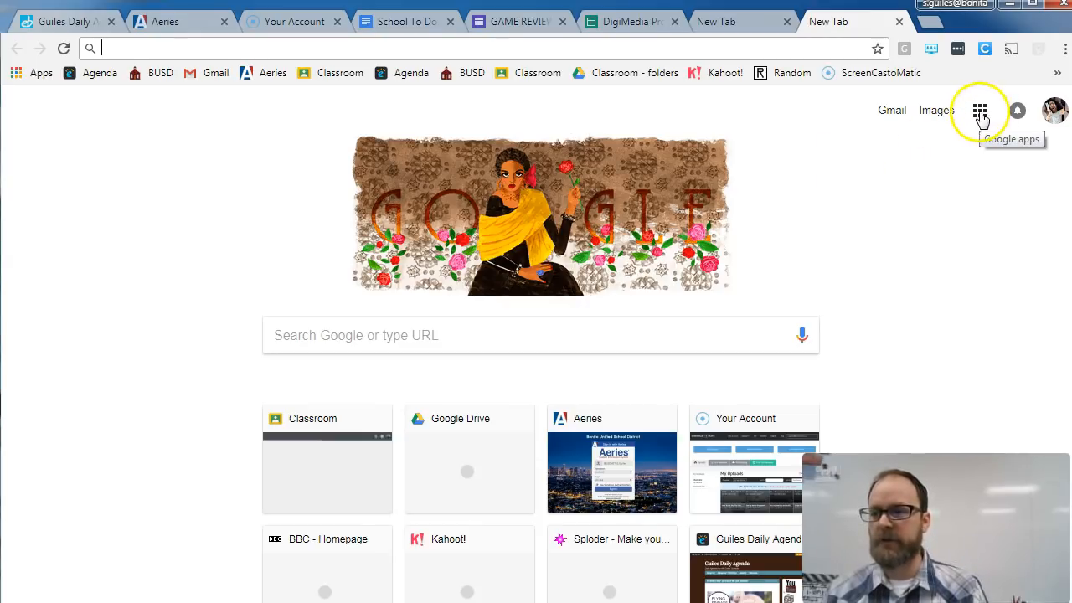
Open Google Drive from the Google apps launcher on the new tab page
{"action": "left_click", "coordinate": [456, 336]}
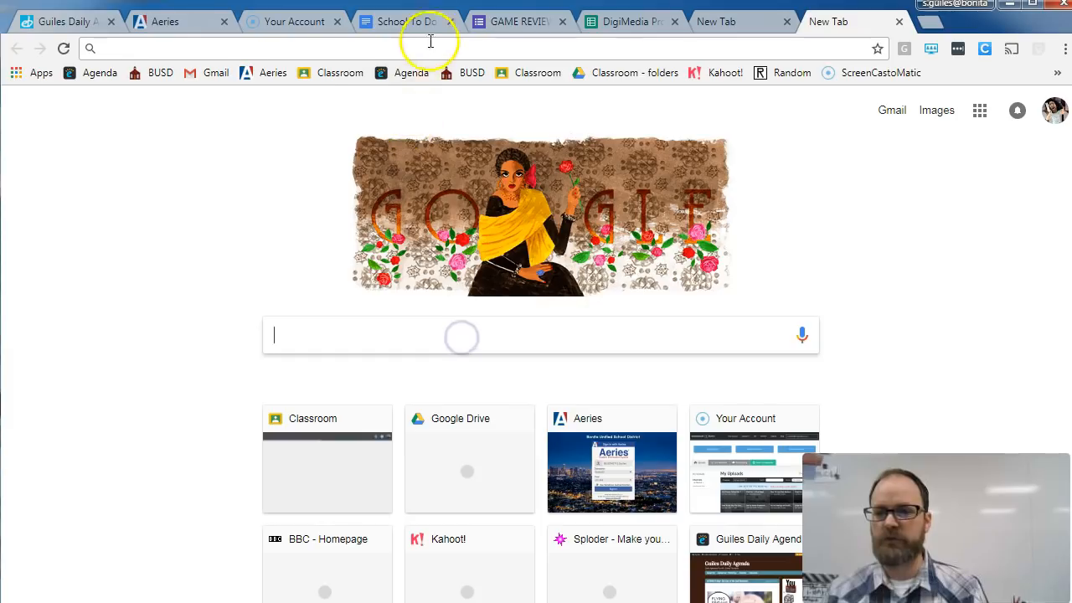
{"action": "left_click", "coordinate": [334, 48]}
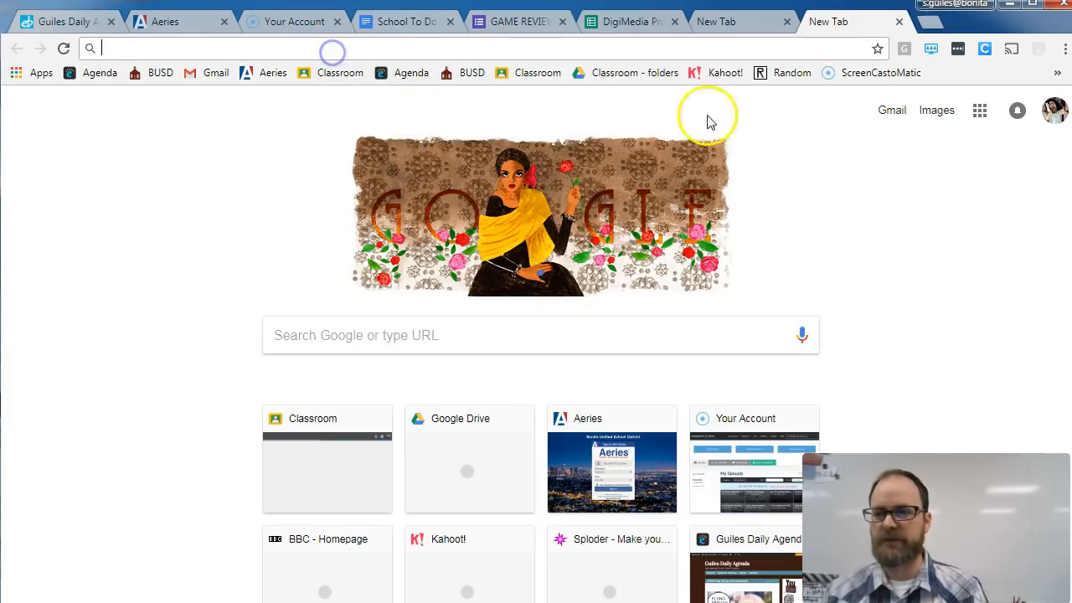
{"action": "left_click", "coordinate": [980, 112]}
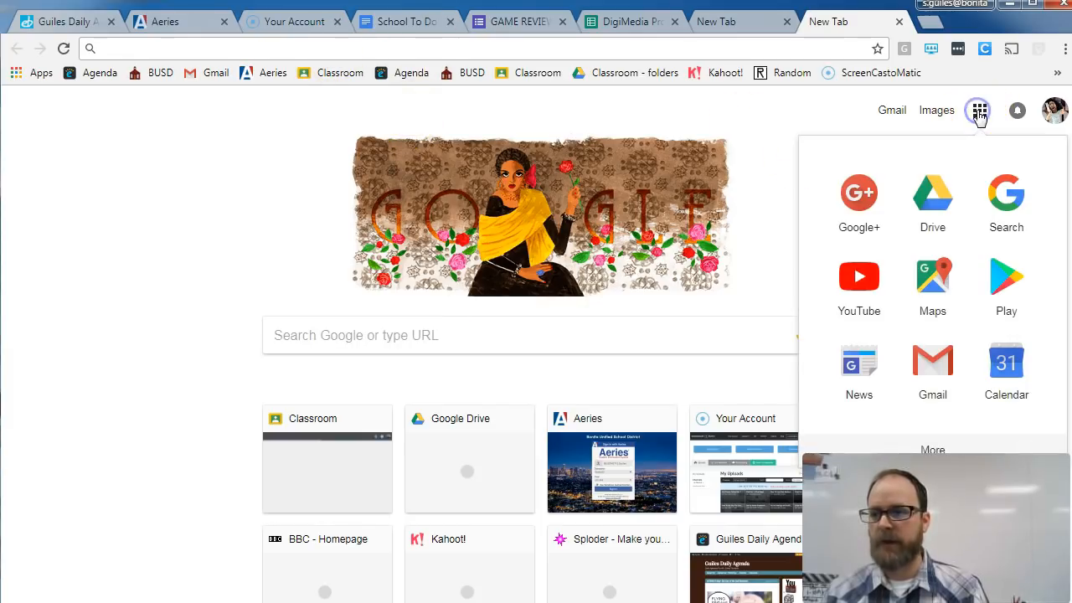
{"action": "left_click", "coordinate": [930, 199]}
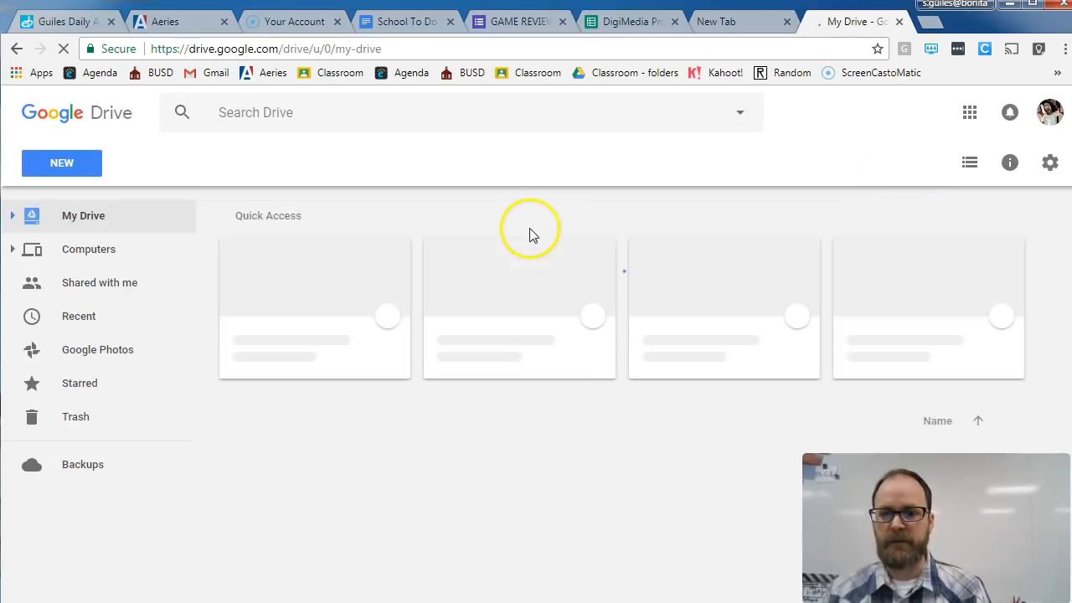
In the other blank browser tab, search the web for "GOOGLE DRIVE" and open My Drive through the official site
{"action": "left_click", "coordinate": [747, 21]}
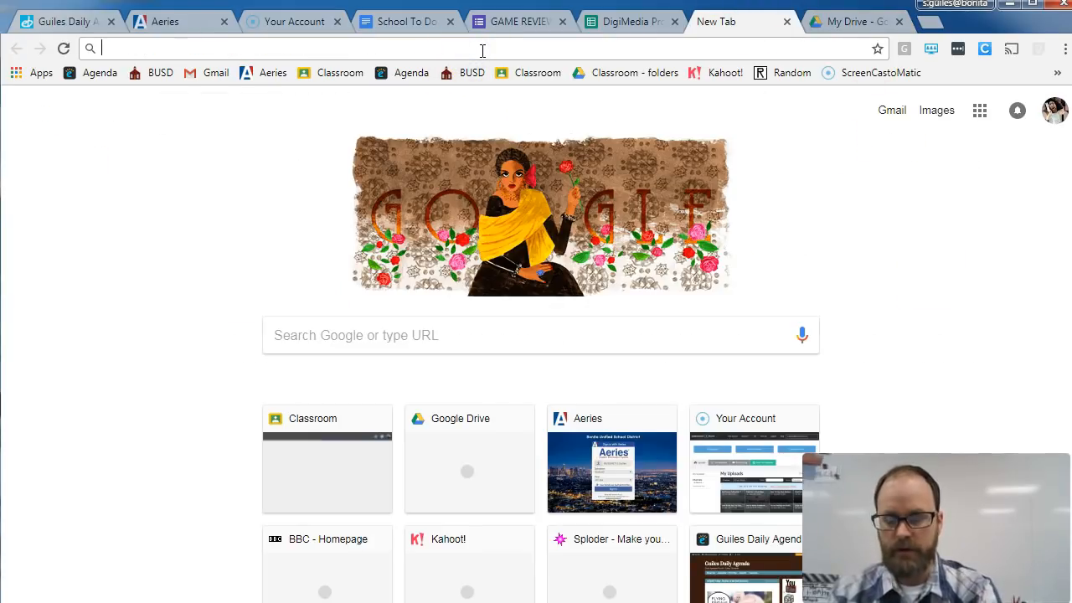
{"action": "type", "text": "GOOGLE DRIVE"}
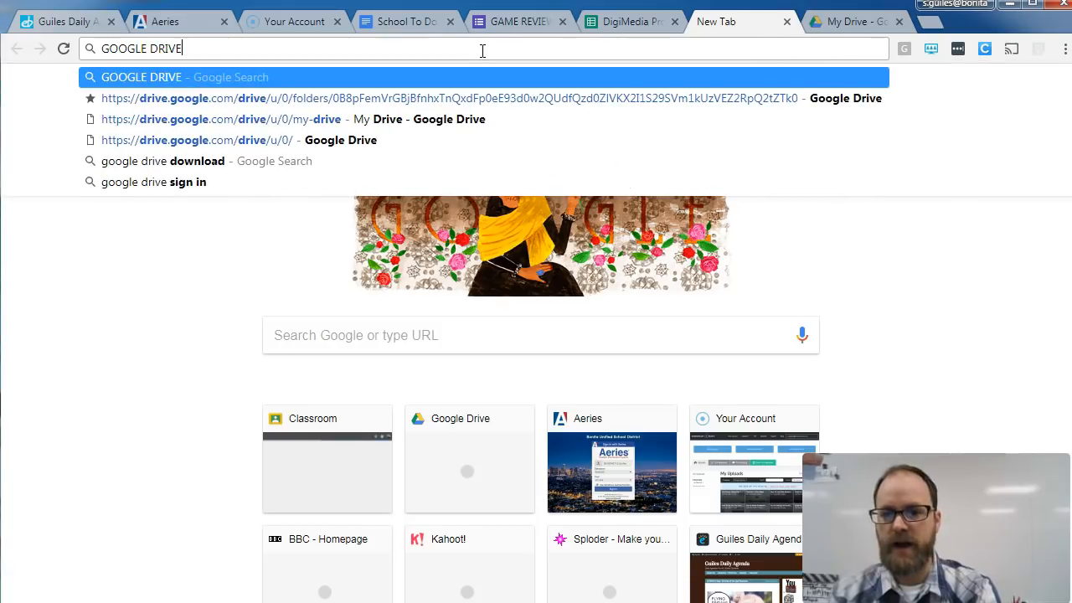
{"action": "key", "text": "Return"}
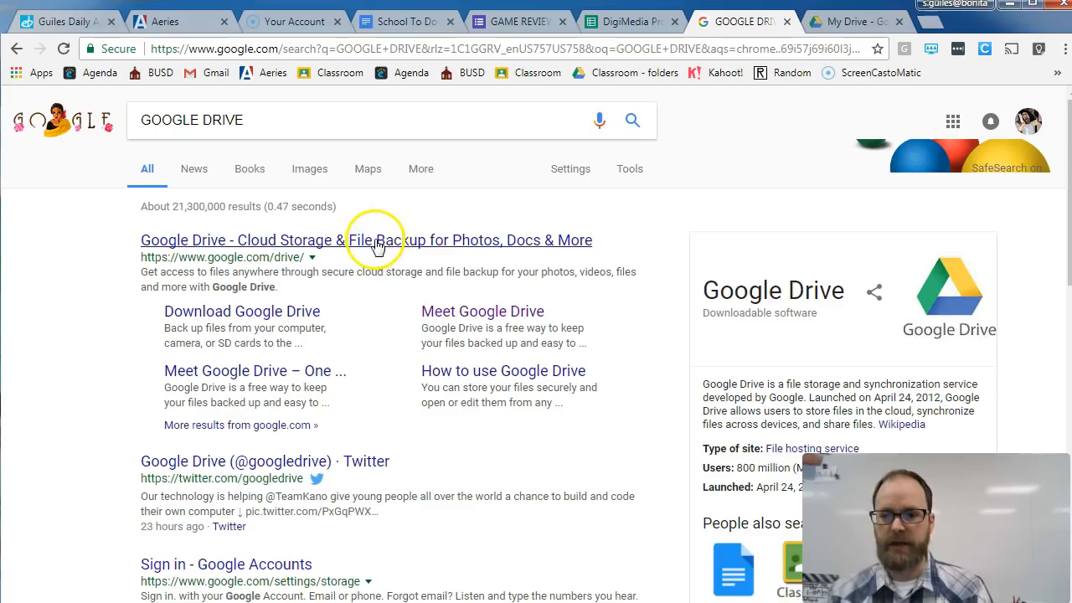
{"action": "left_click", "coordinate": [385, 245]}
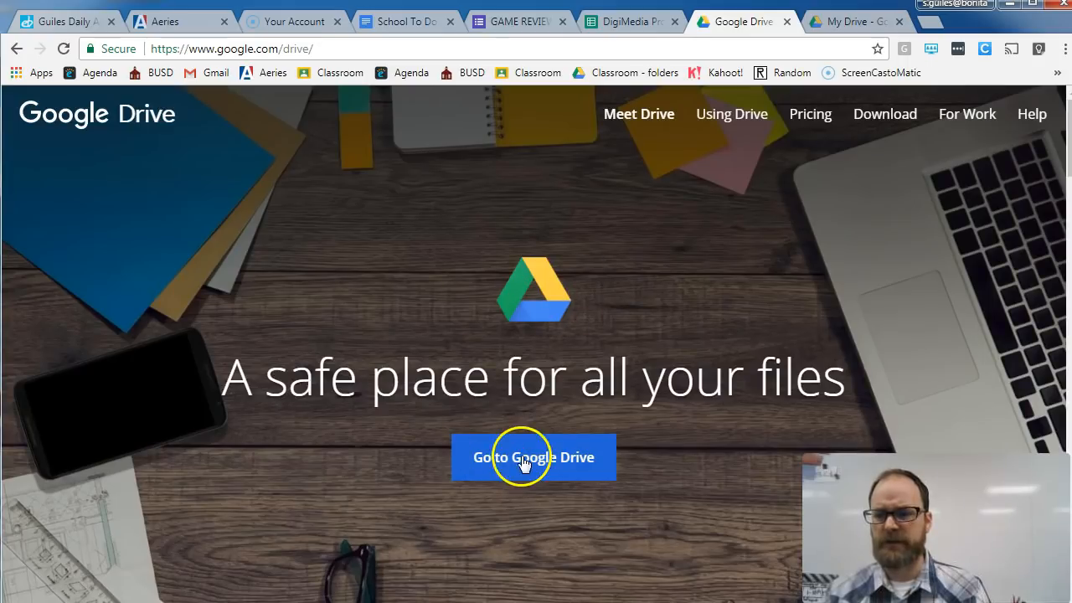
{"action": "left_click", "coordinate": [522, 460]}
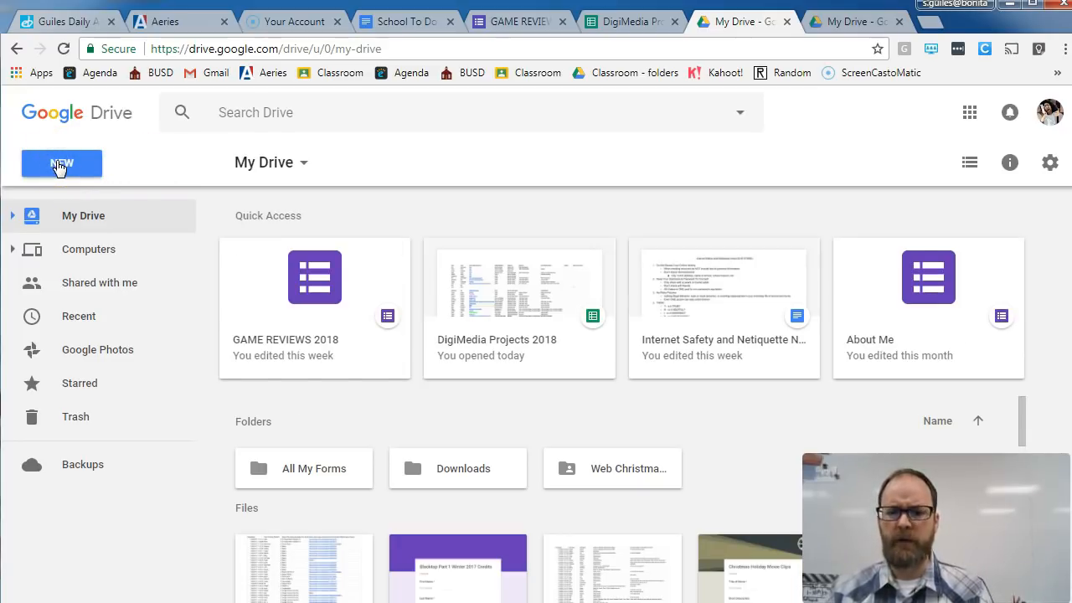
Create a new blank Google Docs document and set the browser zoom to 90%
{"action": "left_click", "coordinate": [59, 166]}
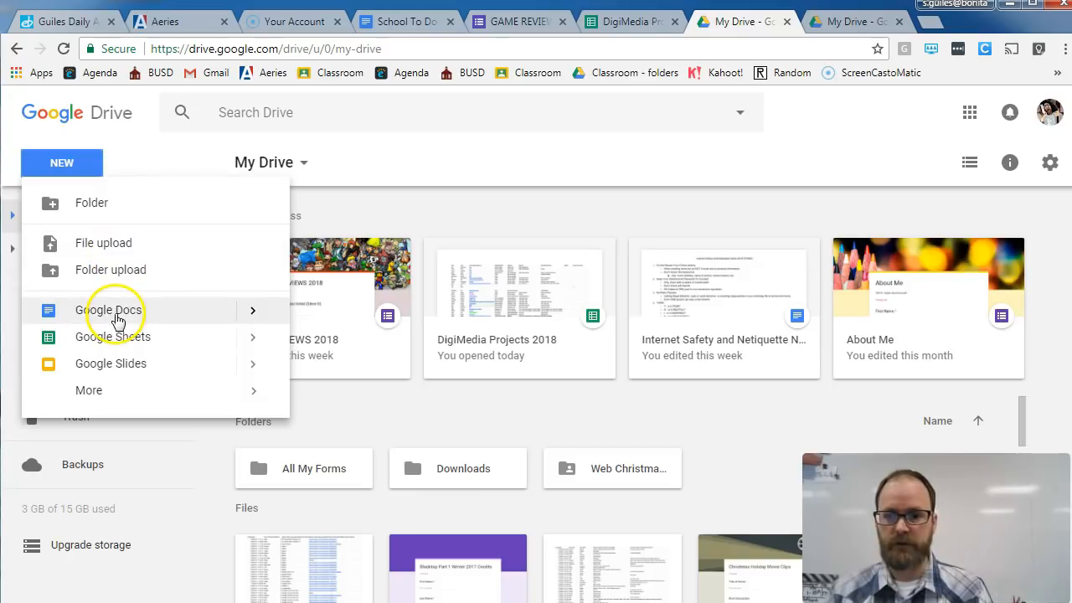
{"action": "left_click", "coordinate": [117, 321]}
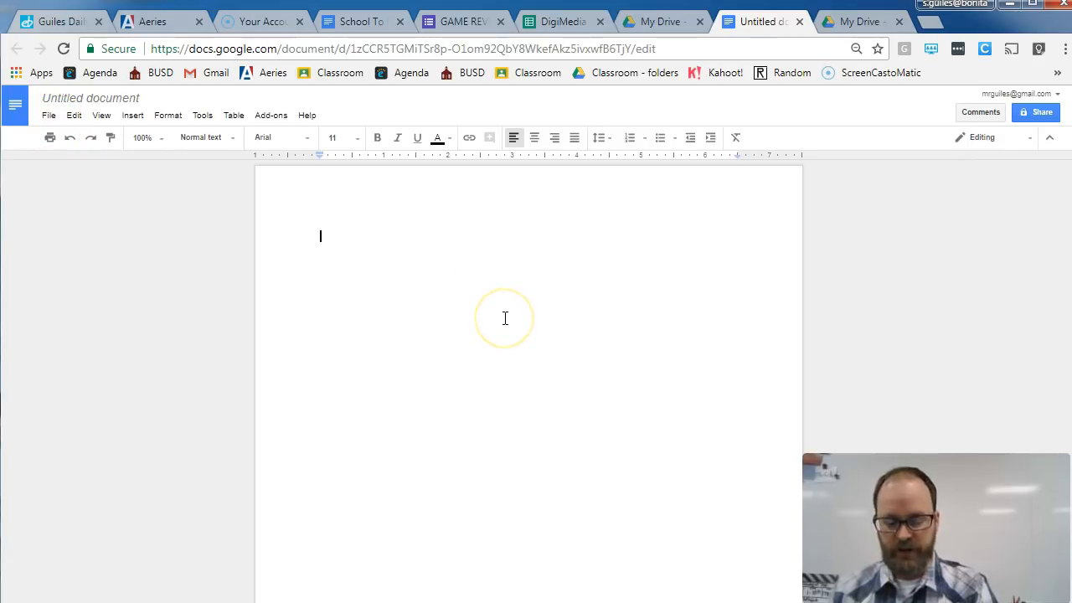
{"action": "key", "text": "ctrl+plus"}
{"action": "key", "text": "ctrl+plus"}
{"action": "key", "text": "ctrl+plus"}
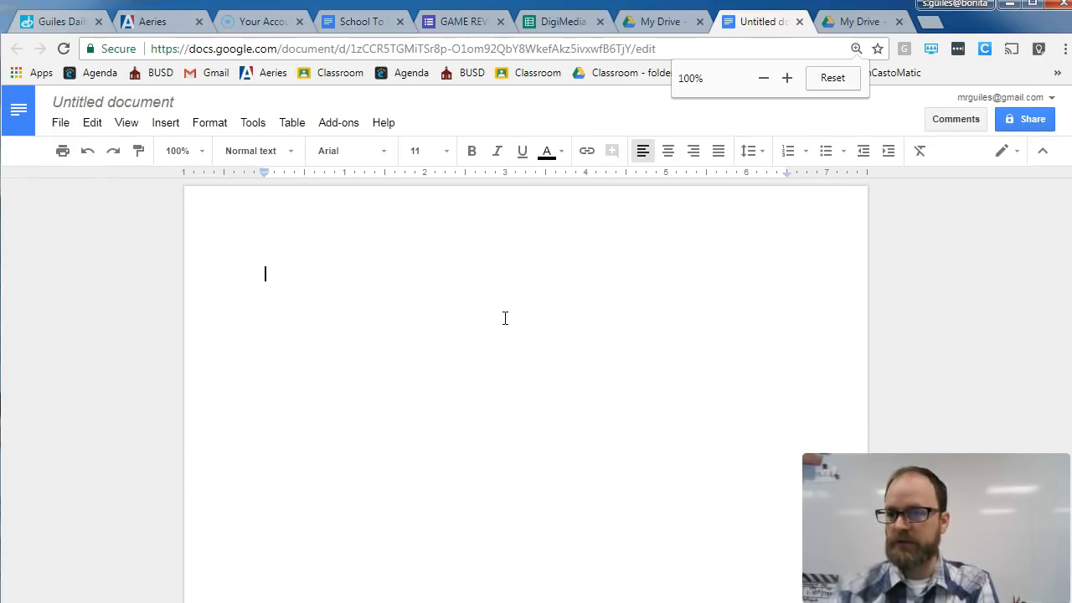
{"action": "key", "text": "ctrl+minus"}
{"action": "key", "text": "ctrl+minus"}
{"action": "key", "text": "ctrl+minus"}
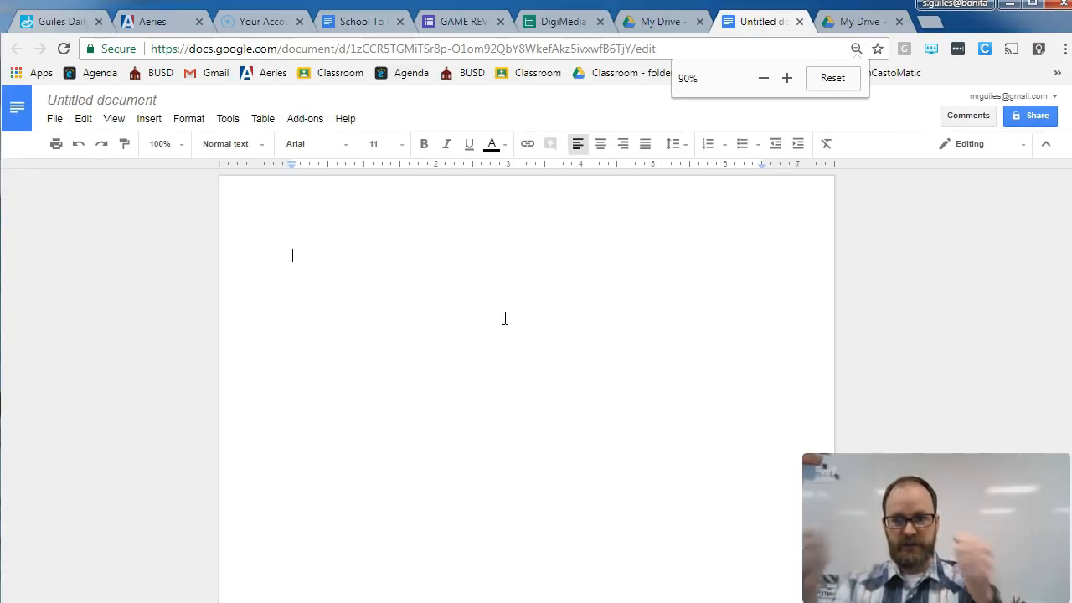
Set up the page in landscape orientation with top, bottom, left and right margins of .5 inch
{"action": "left_click", "coordinate": [52, 121]}
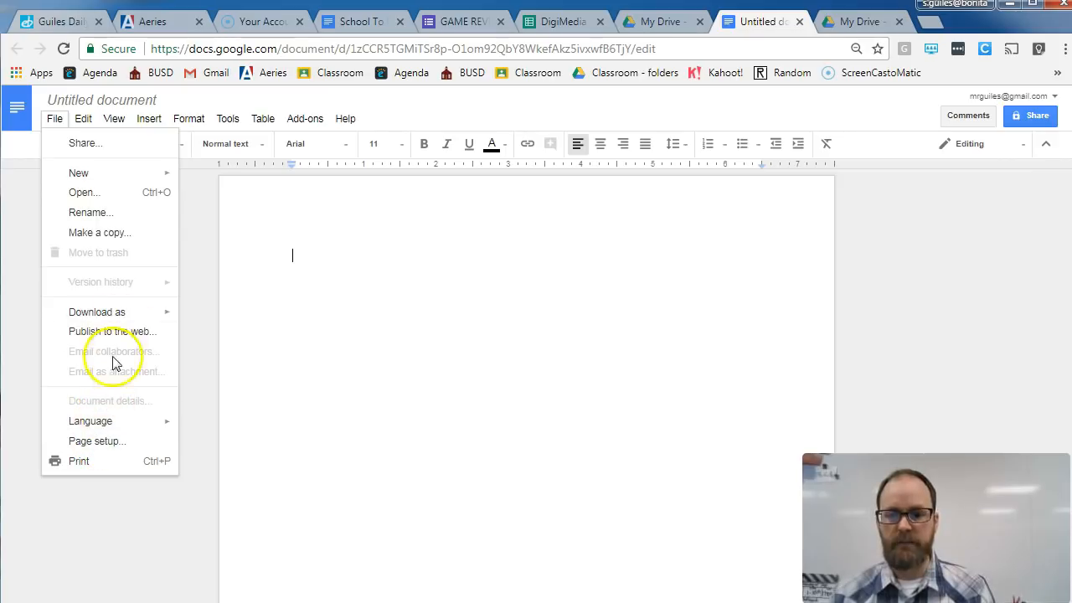
{"action": "left_click", "coordinate": [113, 442]}
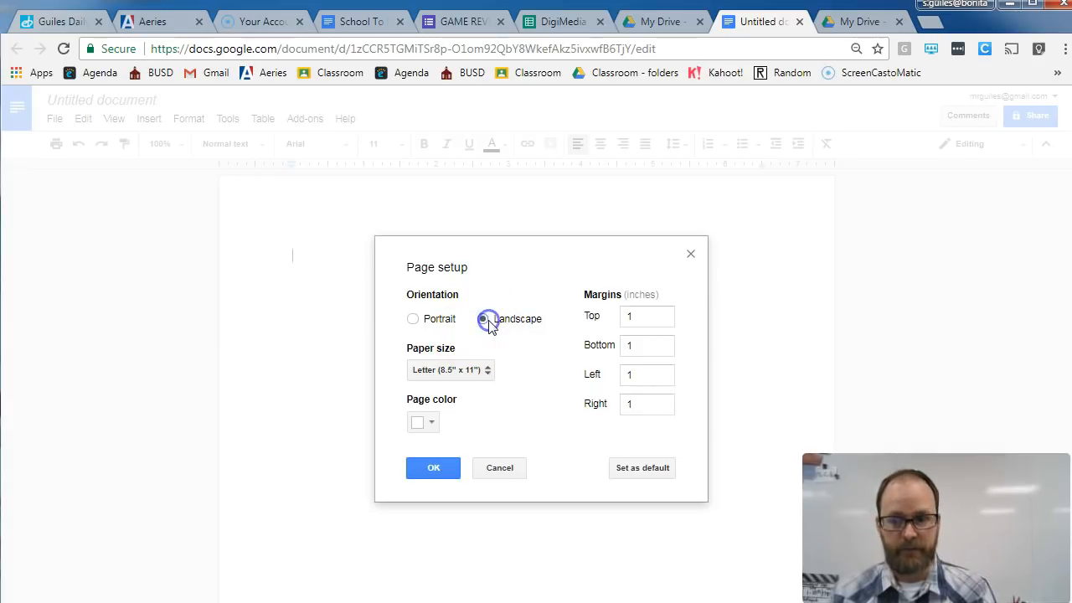
{"action": "left_click", "coordinate": [635, 317]}
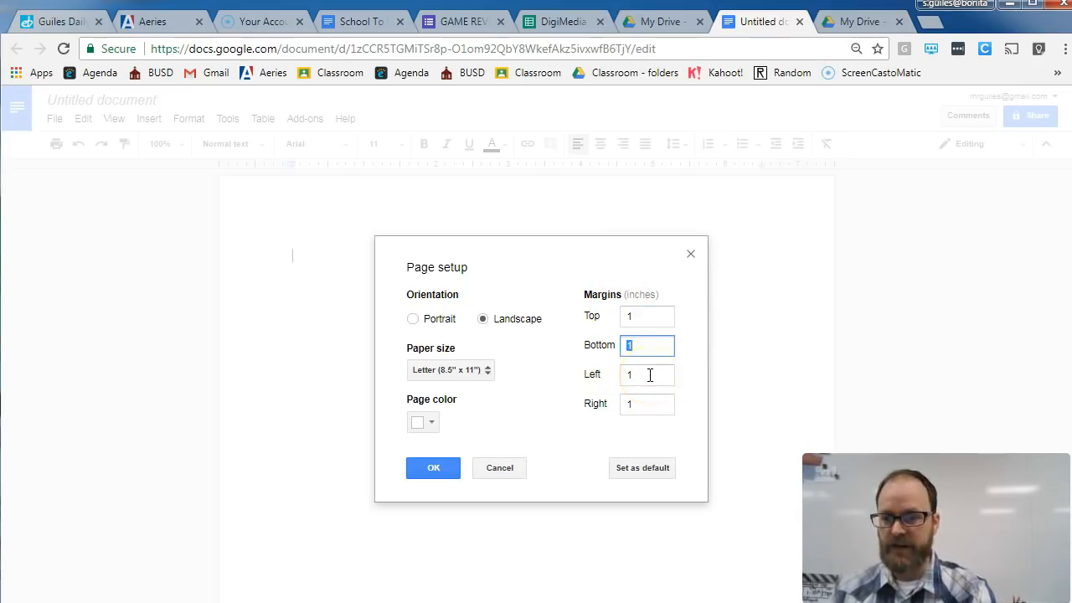
{"action": "key", "text": "Tab"}
{"action": "left_click", "coordinate": [649, 316]}
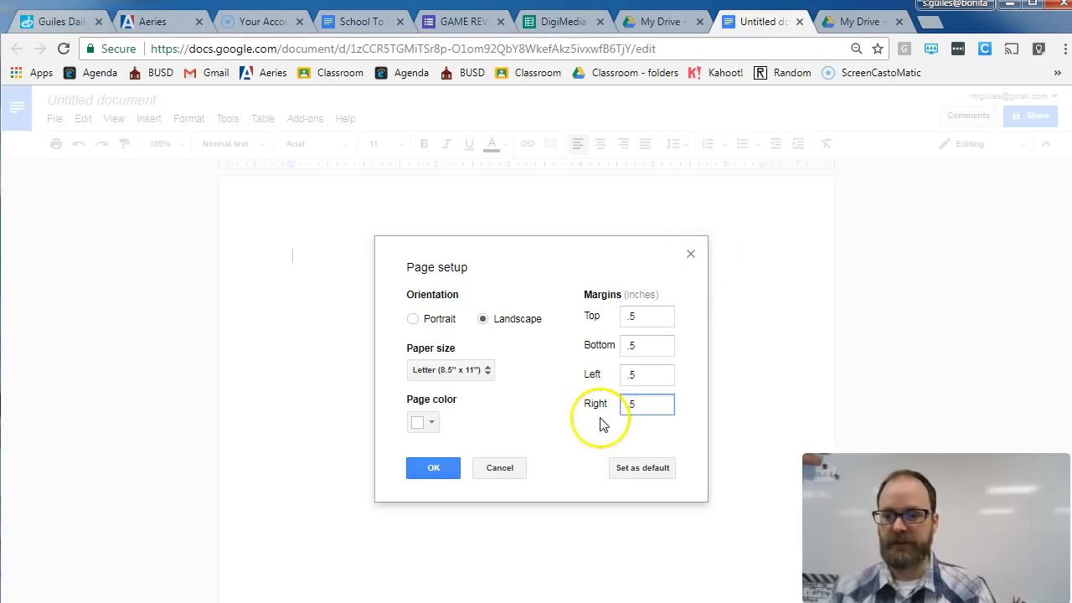
{"action": "left_click", "coordinate": [433, 472]}
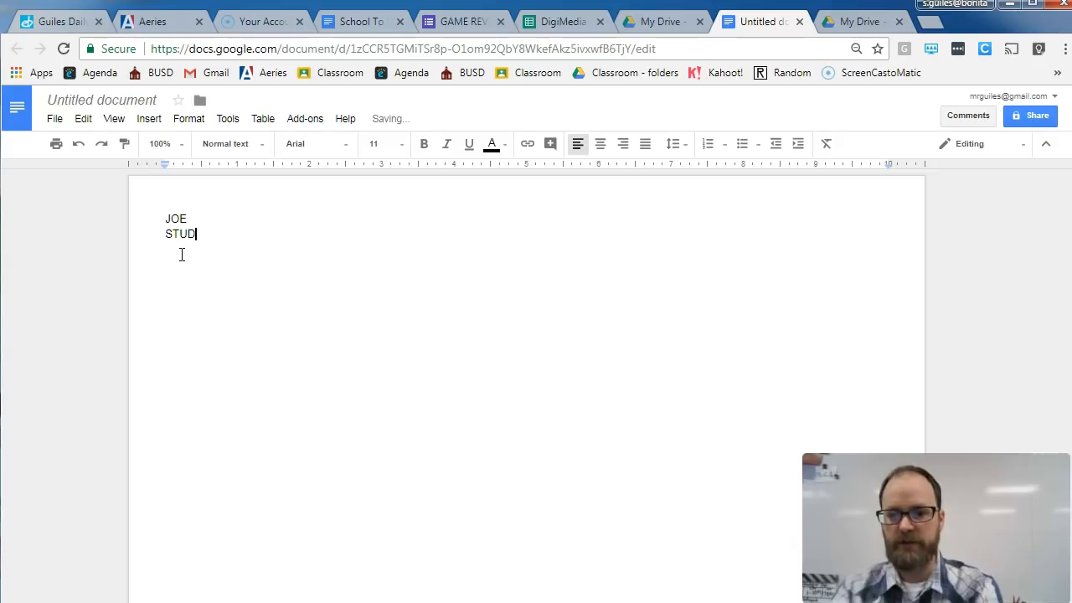
Enter the student's first and last name in capitals on separate lines and set both lines to font size 150
{"action": "left_click", "coordinate": [220, 235]}
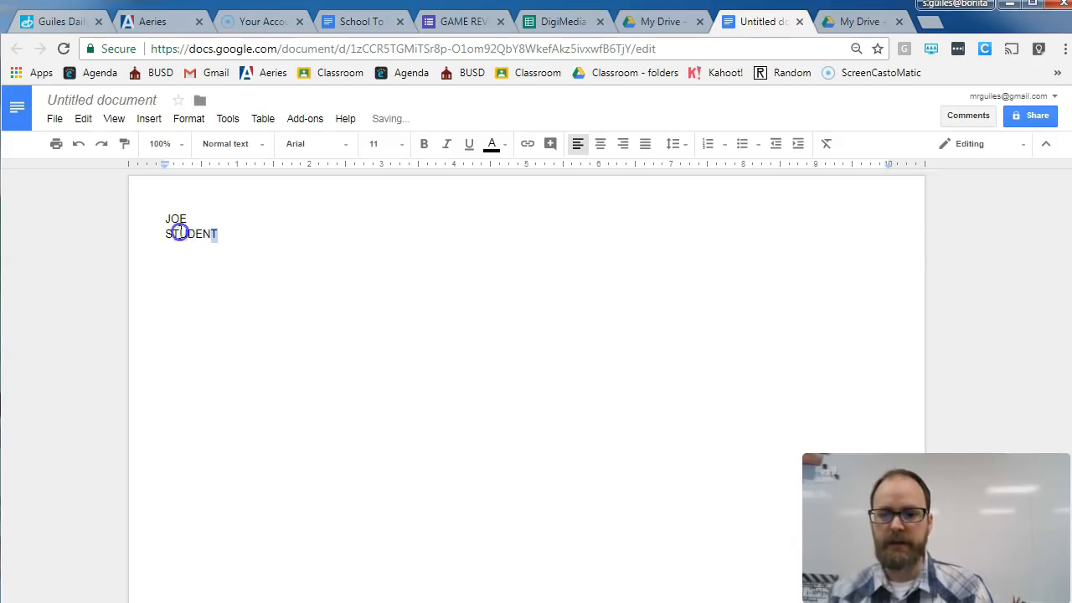
{"action": "left_click_drag", "start_coordinate": [179, 233], "coordinate": [151, 210]}
{"action": "left_click", "coordinate": [399, 149]}
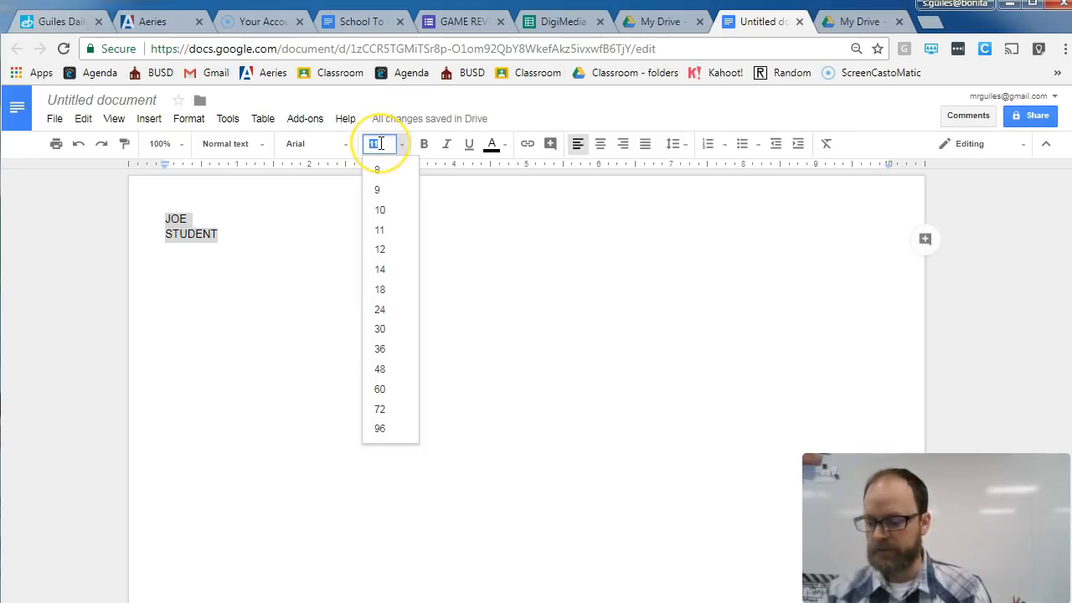
{"action": "key", "text": "Return"}
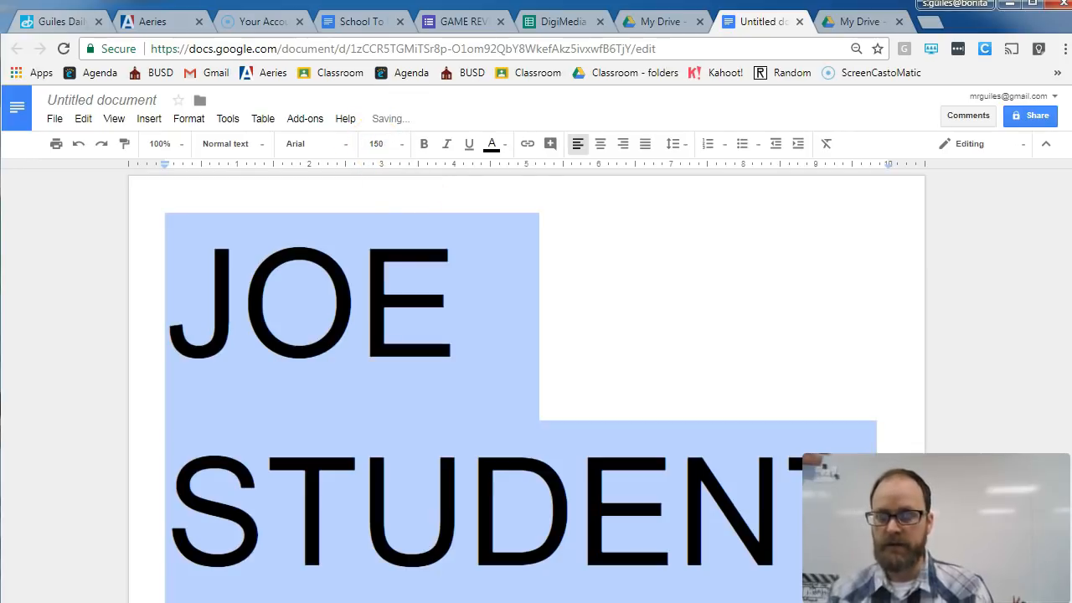
{"action": "scroll", "coordinate": [354, 316], "scroll_direction": "up", "scroll_amount": 1}
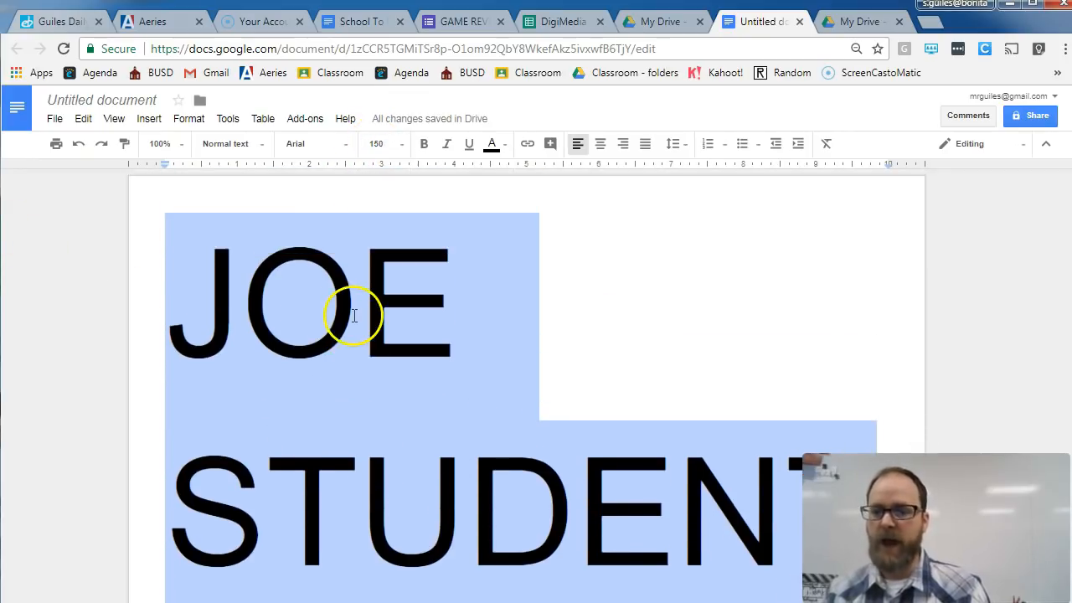
Change the name text's font to Impact and set its size to 175
{"action": "left_click", "coordinate": [344, 151]}
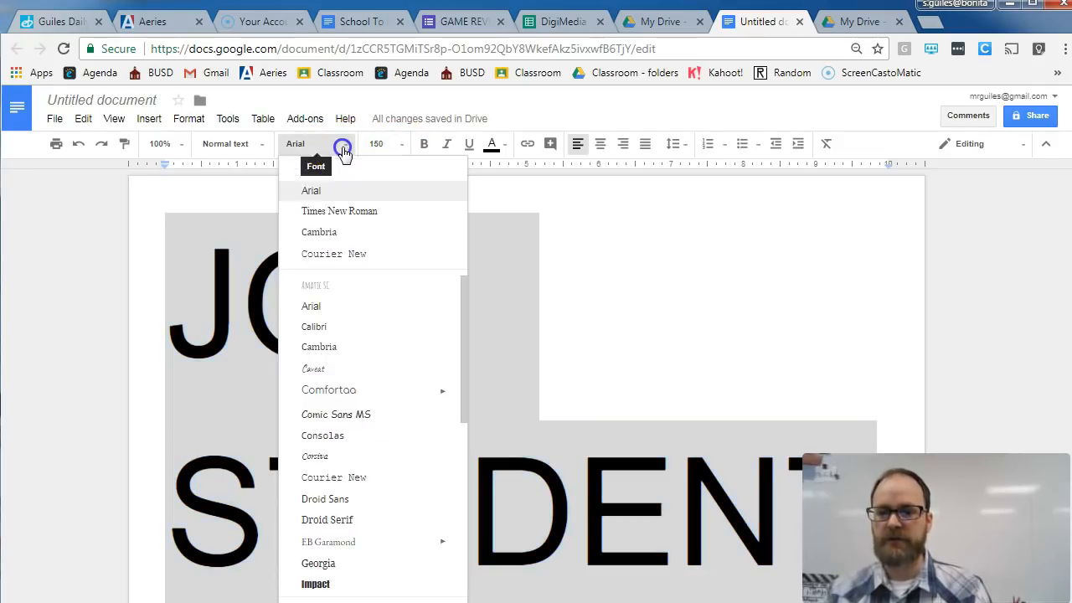
{"action": "left_click", "coordinate": [338, 582]}
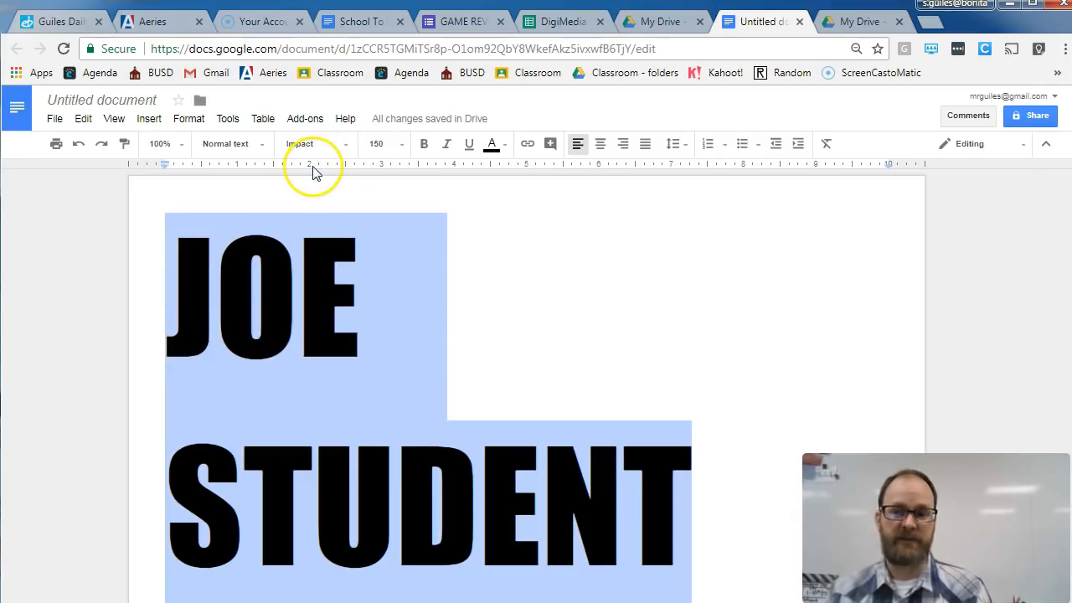
{"action": "left_click", "coordinate": [377, 144]}
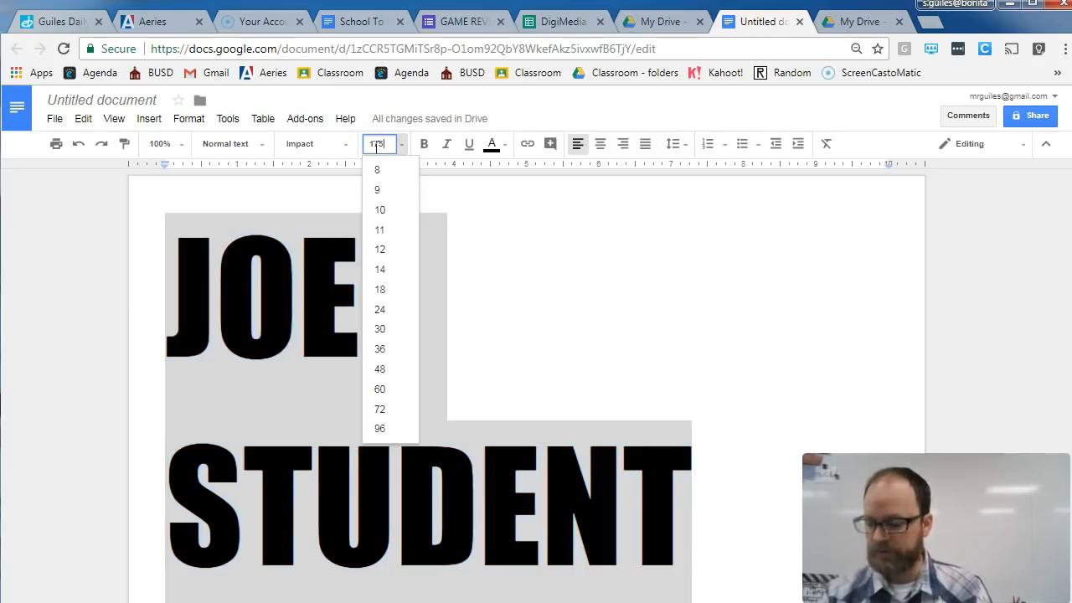
{"action": "type", "text": "175"}
{"action": "key", "text": "Return"}
{"action": "scroll", "coordinate": [651, 356], "scroll_direction": "down", "scroll_amount": 2}
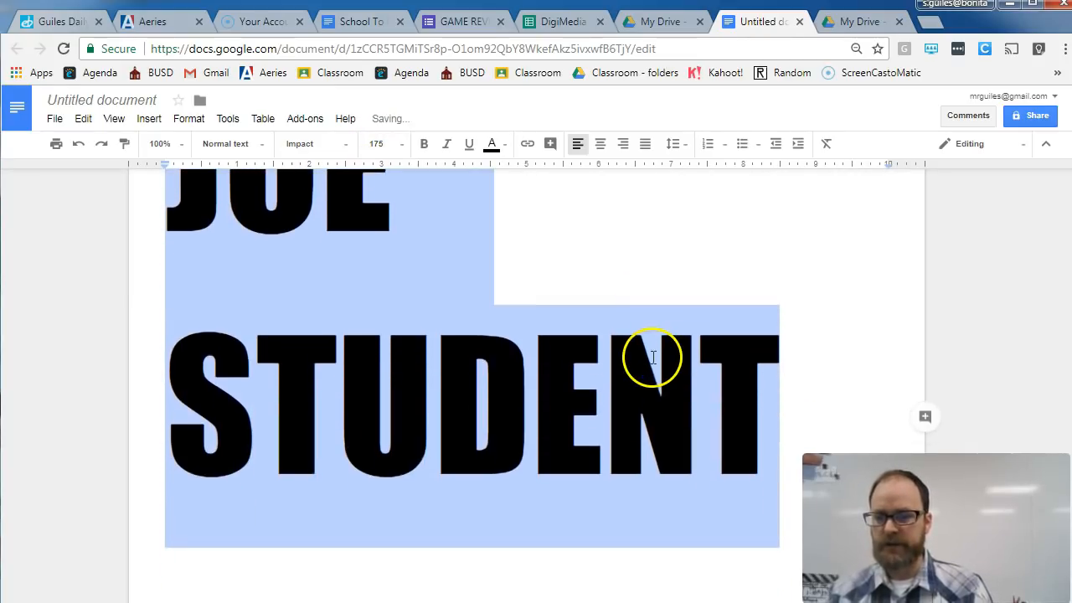
{"action": "scroll", "coordinate": [473, 335], "scroll_direction": "up", "scroll_amount": 2}
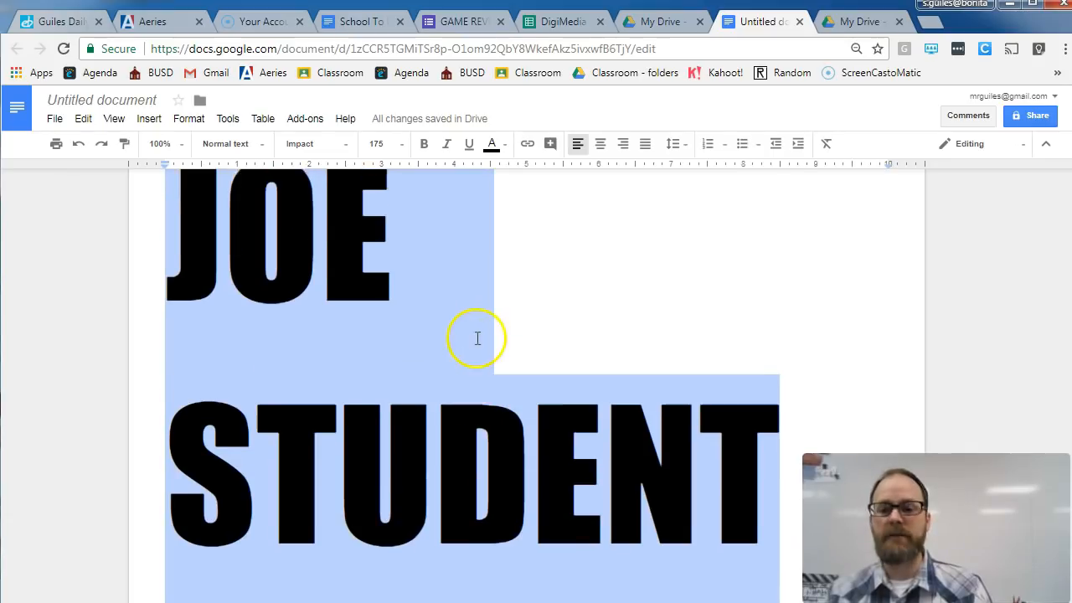
Set the font size of both name lines to 180
{"action": "left_click", "coordinate": [372, 145]}
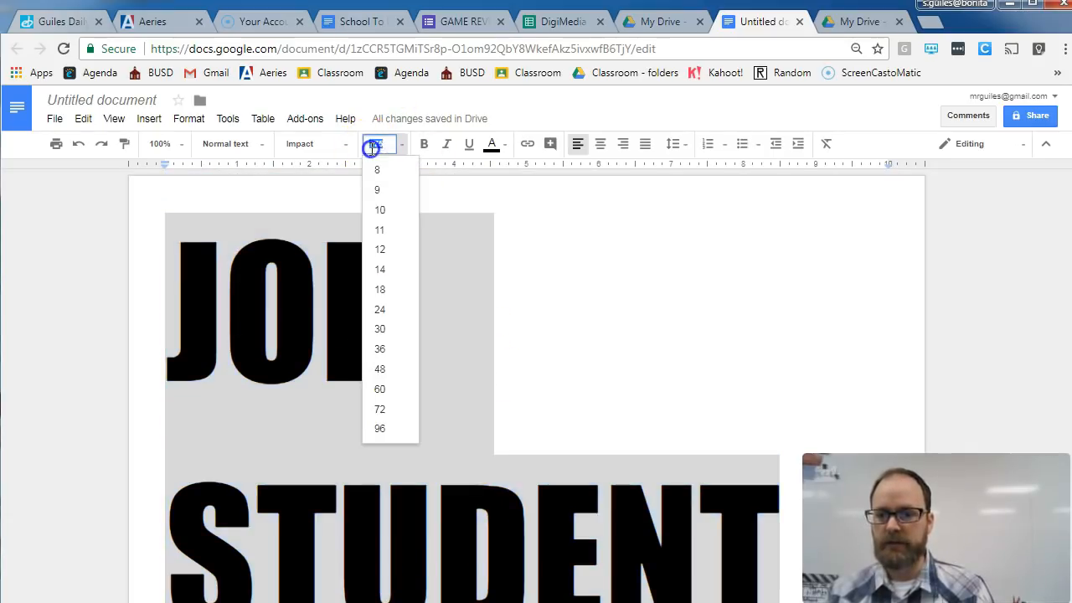
{"action": "type", "text": "180"}
{"action": "key", "text": "Return"}
Try font size 200 on both name lines and check how they fit on the page
{"action": "left_click", "coordinate": [375, 146]}
{"action": "key", "text": "Return"}
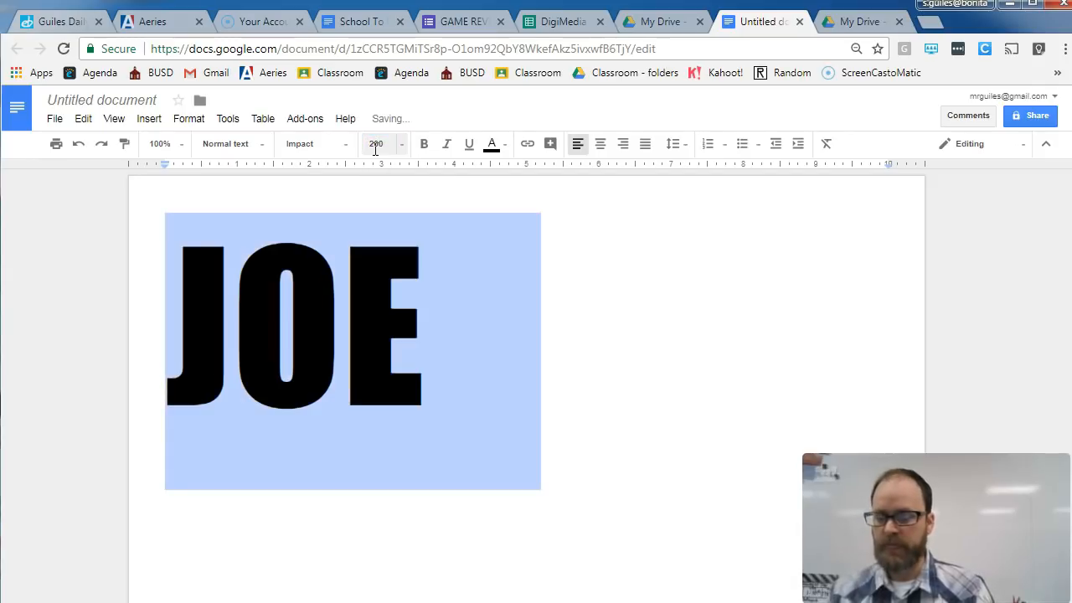
{"action": "scroll", "coordinate": [472, 366], "scroll_direction": "down", "scroll_amount": 5}
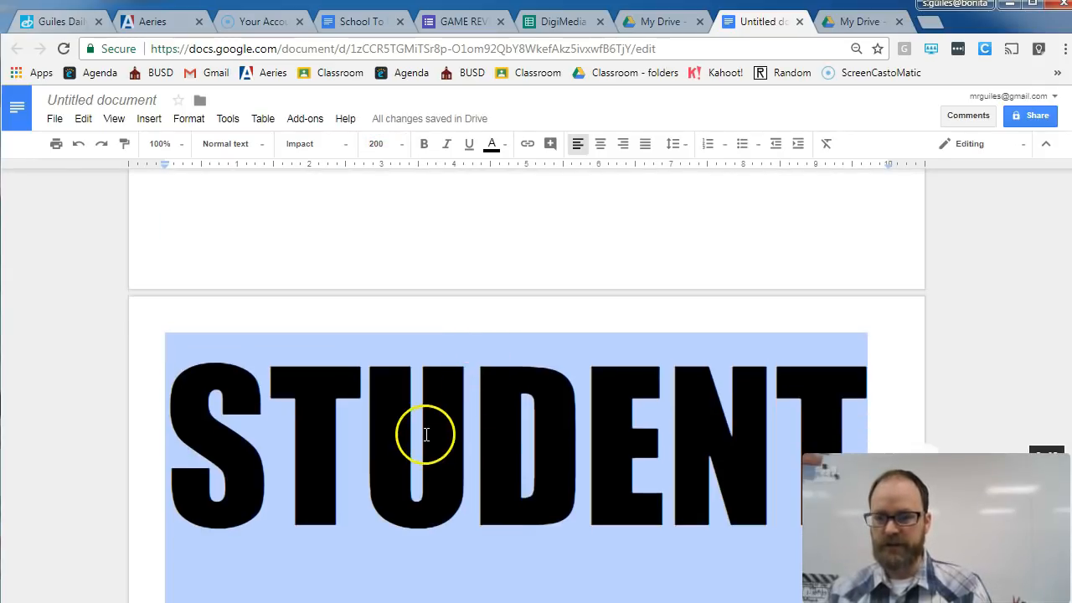
{"action": "left_click", "coordinate": [423, 434]}
{"action": "scroll", "coordinate": [631, 477], "scroll_direction": "down", "scroll_amount": 1}
{"action": "scroll", "coordinate": [631, 478], "scroll_direction": "down", "scroll_amount": 2}
{"action": "scroll", "coordinate": [627, 479], "scroll_direction": "up", "scroll_amount": 4}
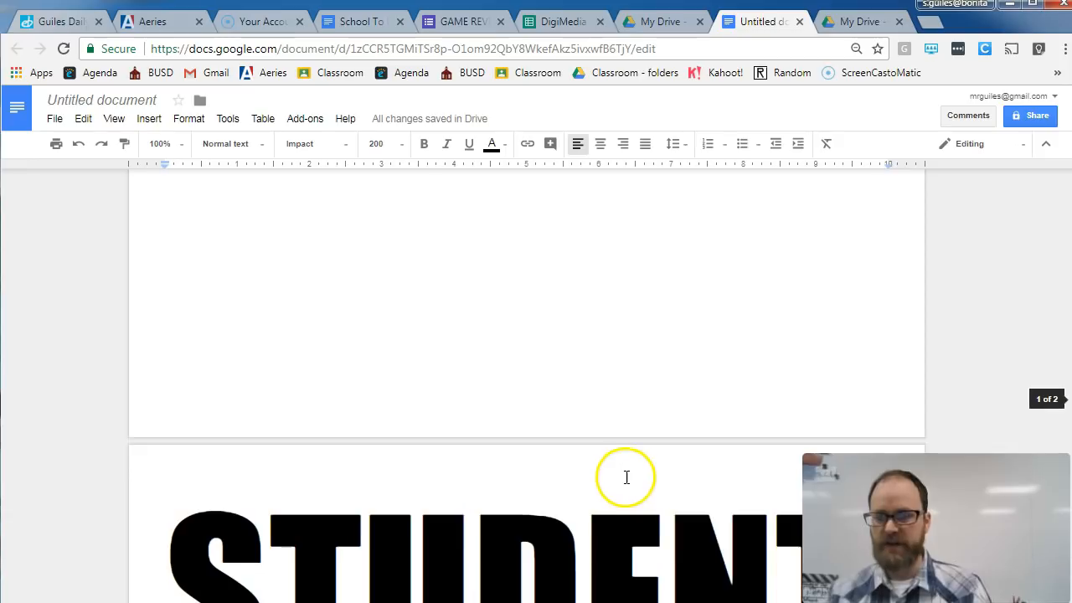
{"action": "scroll", "coordinate": [622, 382], "scroll_direction": "up", "scroll_amount": 5}
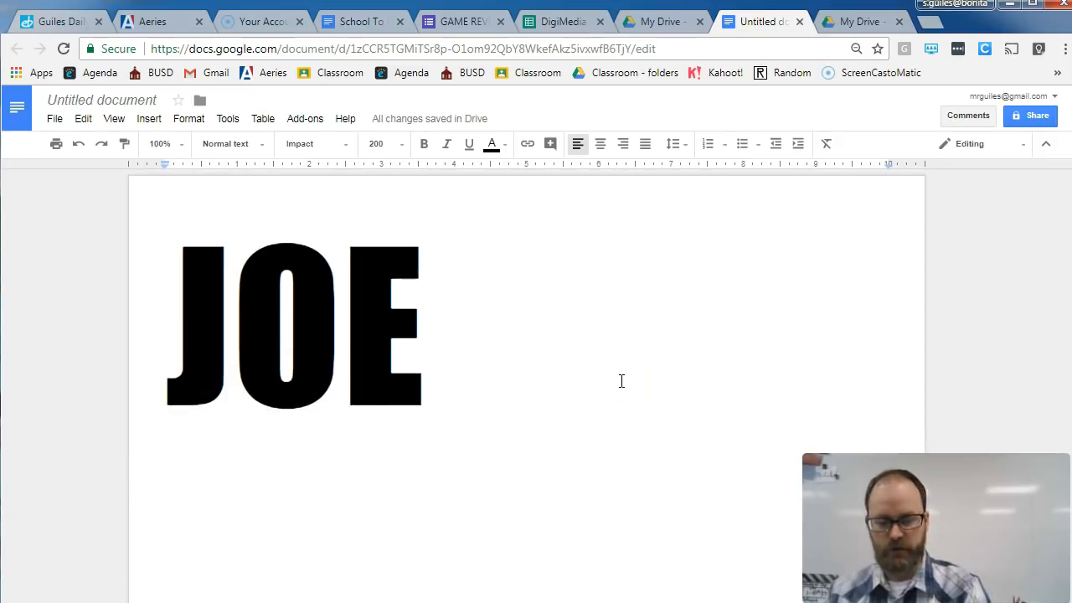
Undo the last font size change and review both name lines on the page
{"action": "key", "text": "ctrl+z"}
{"action": "left_click", "coordinate": [587, 376]}
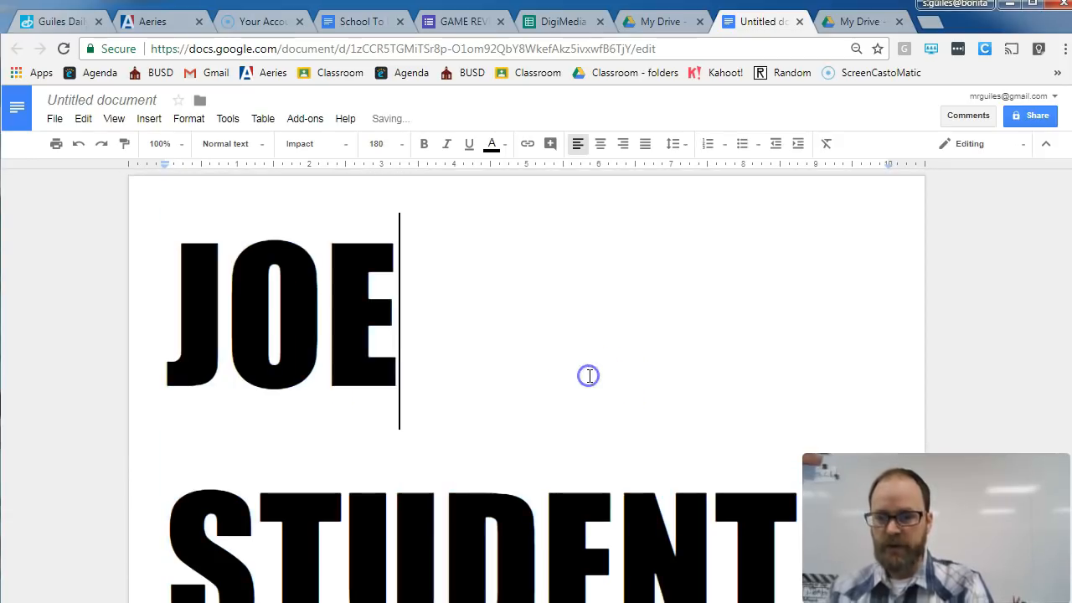
{"action": "scroll", "coordinate": [474, 457], "scroll_direction": "down", "scroll_amount": 2}
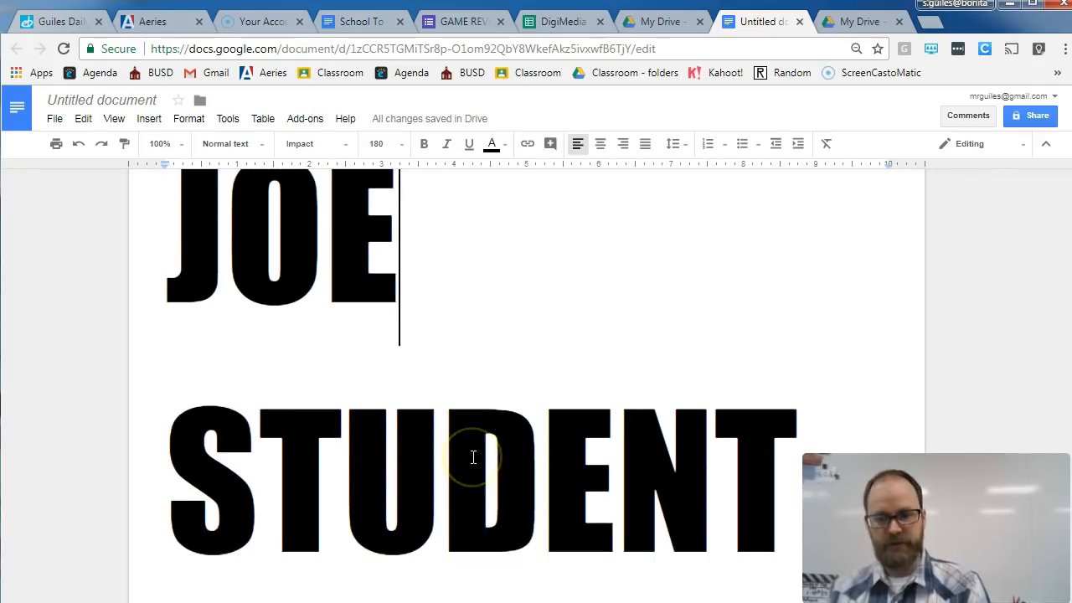
{"action": "scroll", "coordinate": [473, 457], "scroll_direction": "up", "scroll_amount": 1}
Set the font size of both name lines to 175
{"action": "key", "text": "ctrl+a"}
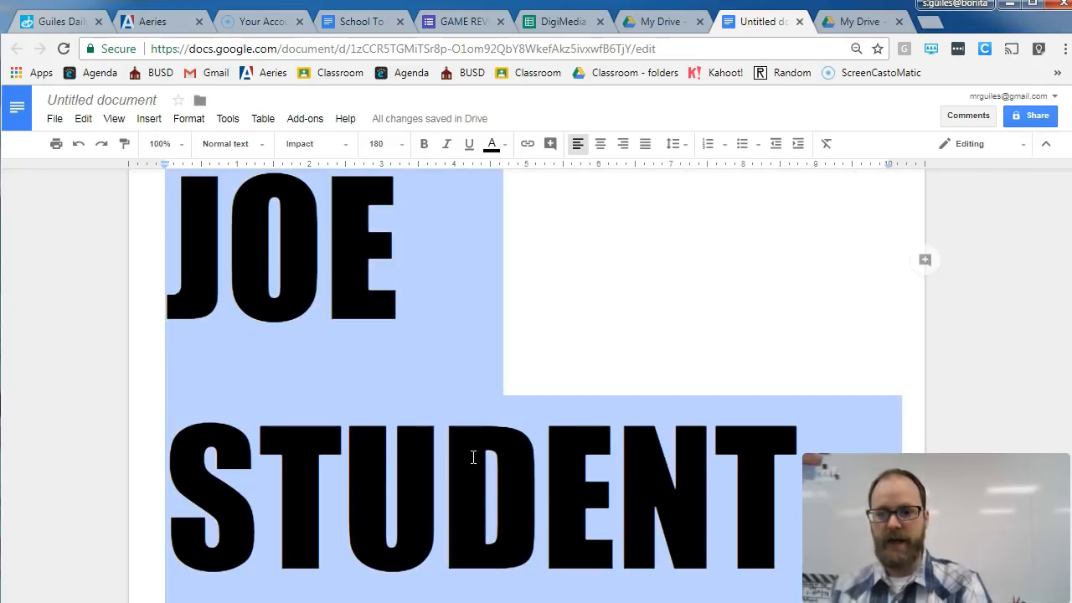
{"action": "left_click", "coordinate": [377, 146]}
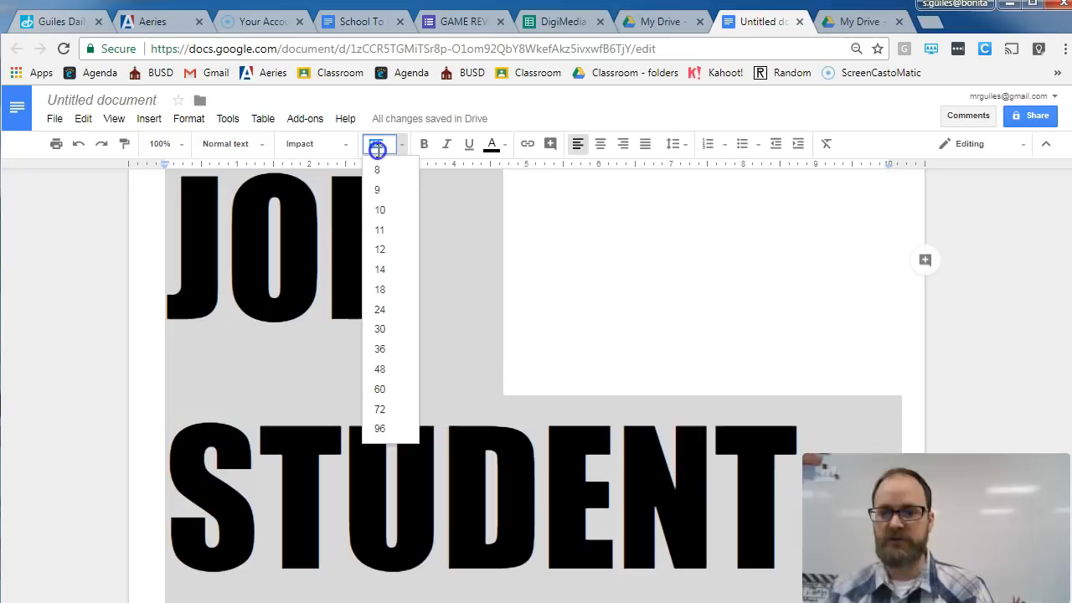
{"action": "type", "text": "175"}
{"action": "key", "text": "Return"}
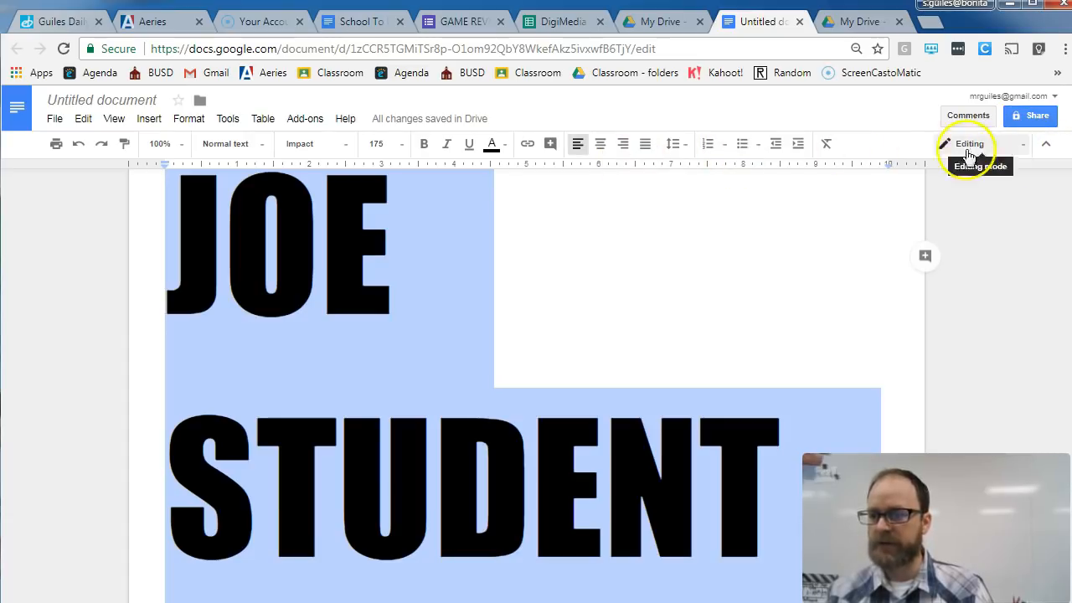
Try centering both name lines on the page, and switch them back to left alignment
{"action": "left_click", "coordinate": [603, 148]}
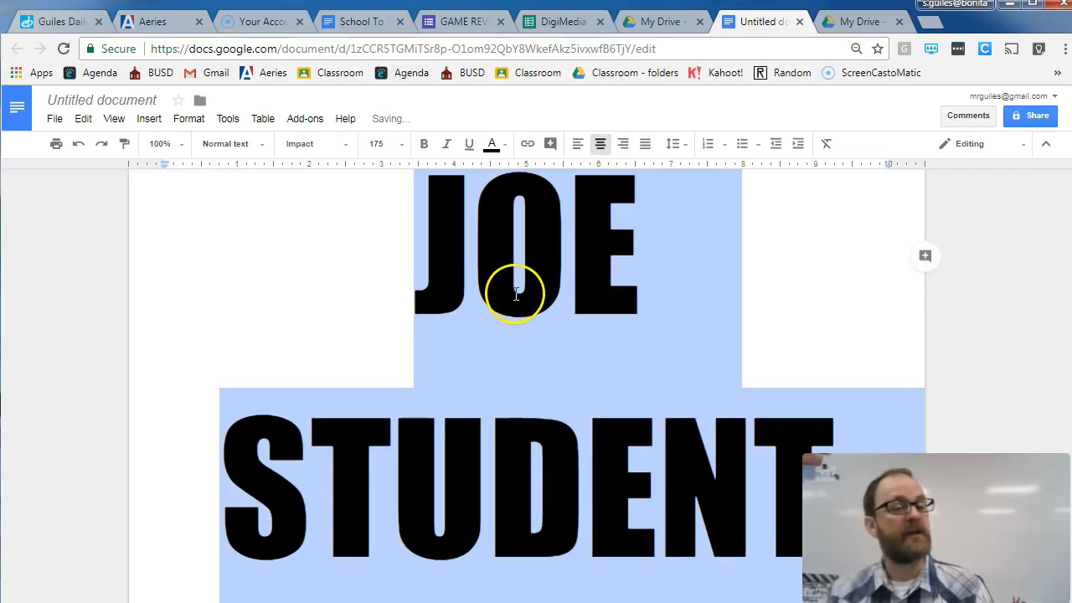
{"action": "left_click", "coordinate": [578, 146]}
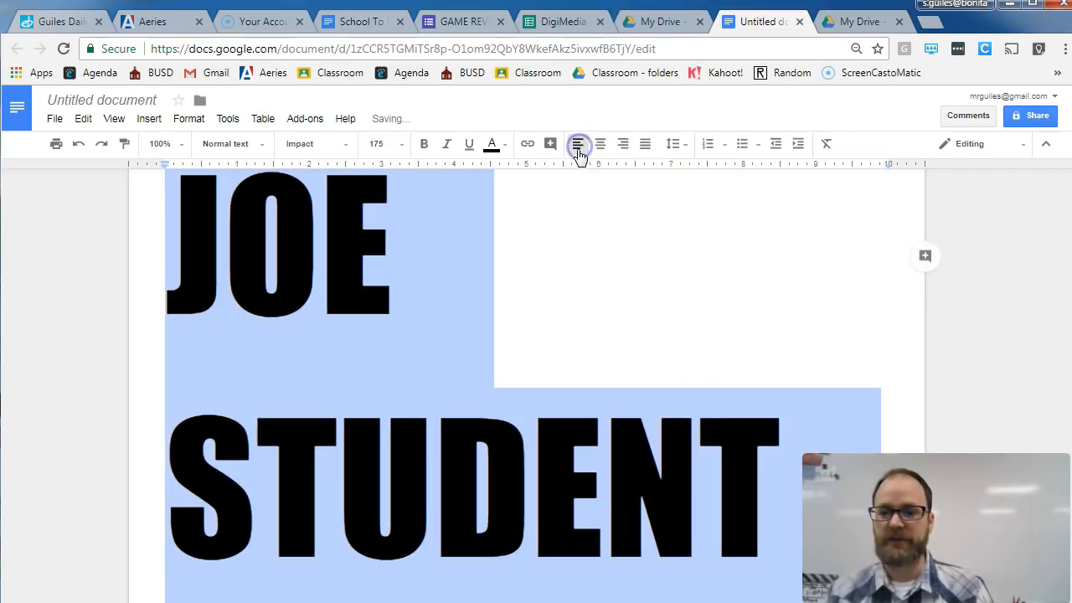
{"action": "left_click", "coordinate": [462, 347]}
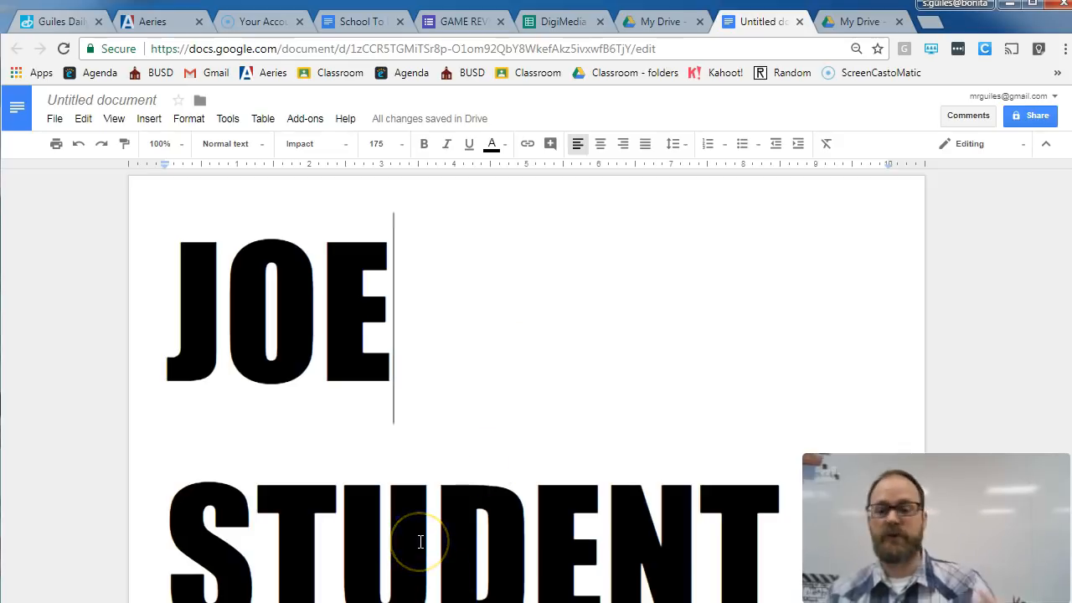
Try font size 250 on the first-name line only
{"action": "double_click", "coordinate": [283, 322]}
{"action": "left_click", "coordinate": [376, 142]}
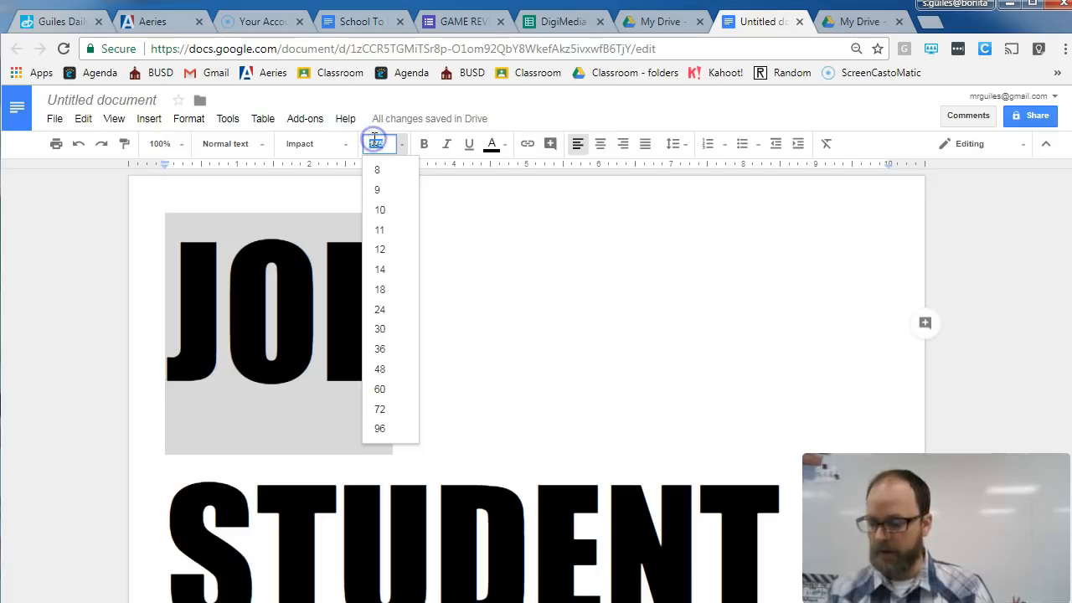
{"action": "type", "text": "250"}
{"action": "key", "text": "Return"}
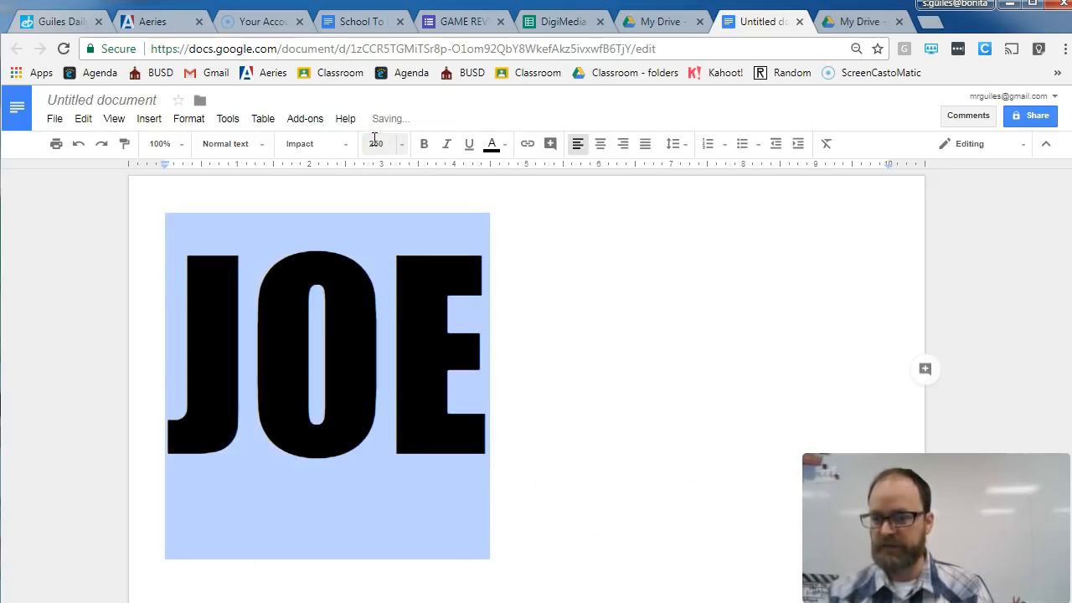
Try font size 125 on the last-name line only
{"action": "scroll", "coordinate": [486, 310], "scroll_direction": "down", "scroll_amount": 9}
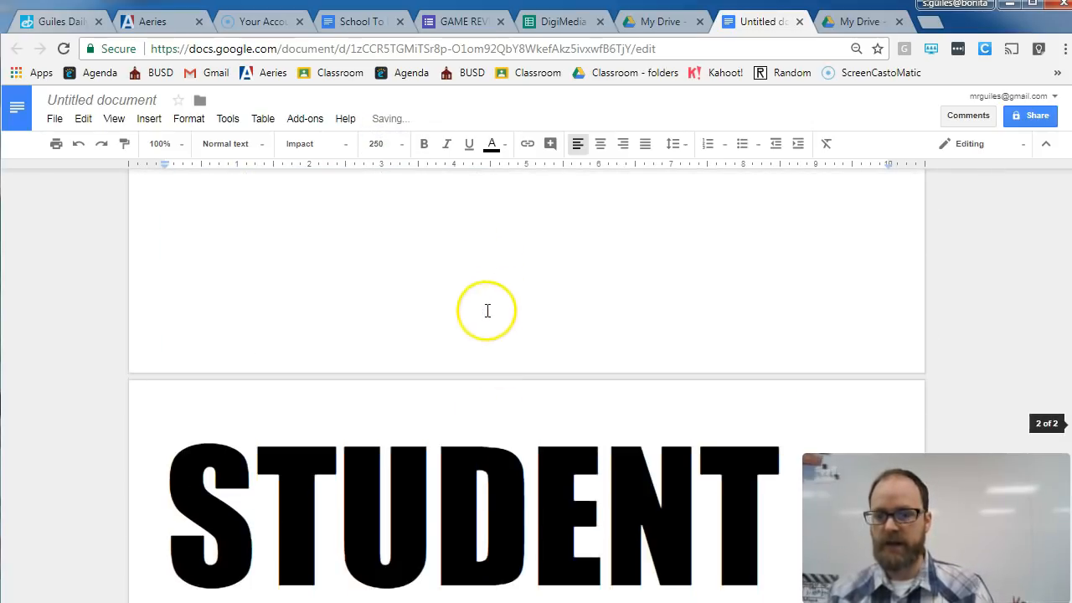
{"action": "double_click", "coordinate": [431, 510]}
{"action": "left_click", "coordinate": [377, 143]}
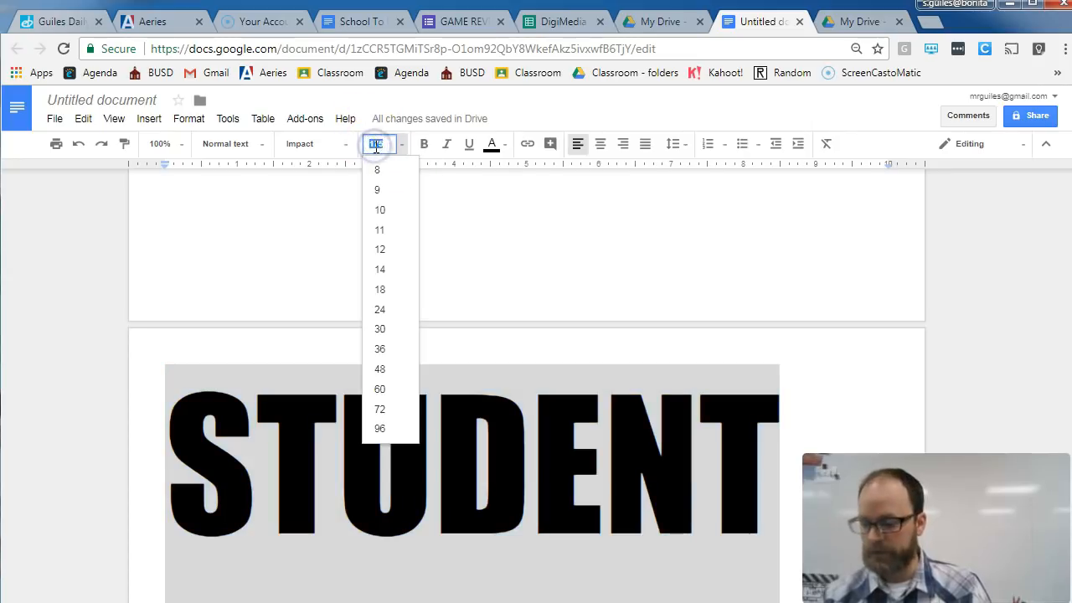
{"action": "type", "text": "125"}
{"action": "key", "text": "Return"}
{"action": "left_click", "coordinate": [503, 479]}
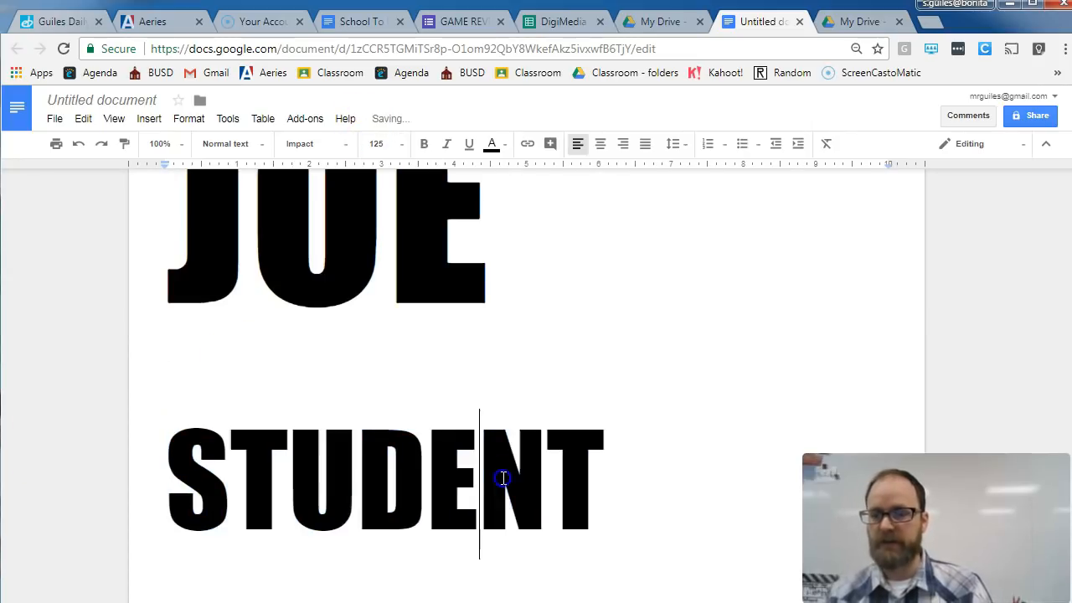
{"action": "scroll", "coordinate": [504, 478], "scroll_direction": "up", "scroll_amount": 2}
{"action": "scroll", "coordinate": [503, 478], "scroll_direction": "down", "scroll_amount": 2}
{"action": "left_click_drag", "start_coordinate": [620, 457], "coordinate": [153, 310]}
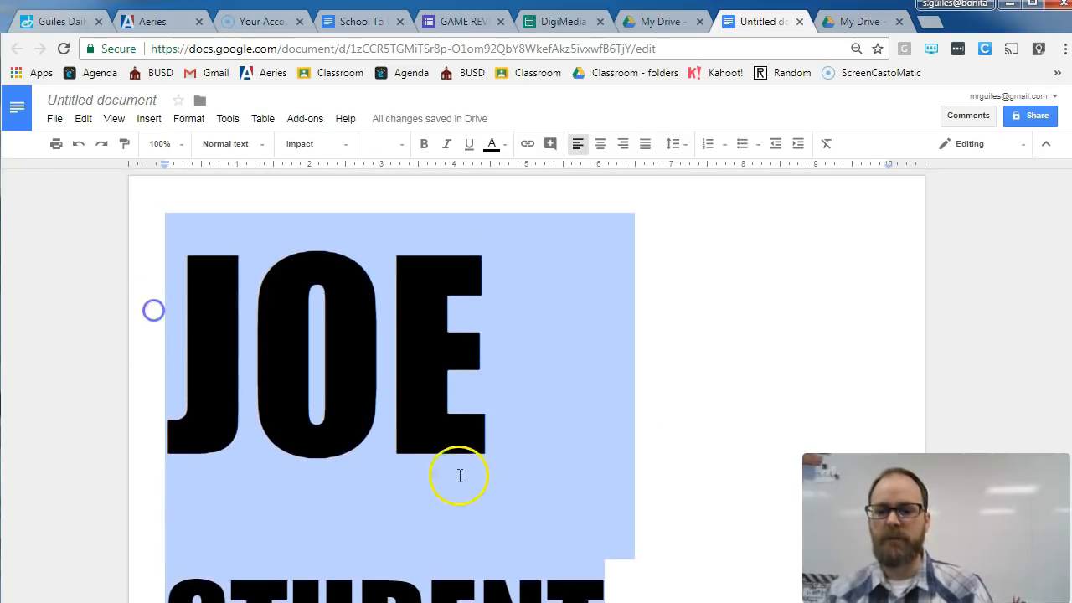
{"action": "double_click", "coordinate": [346, 390]}
{"action": "left_click", "coordinate": [376, 145]}
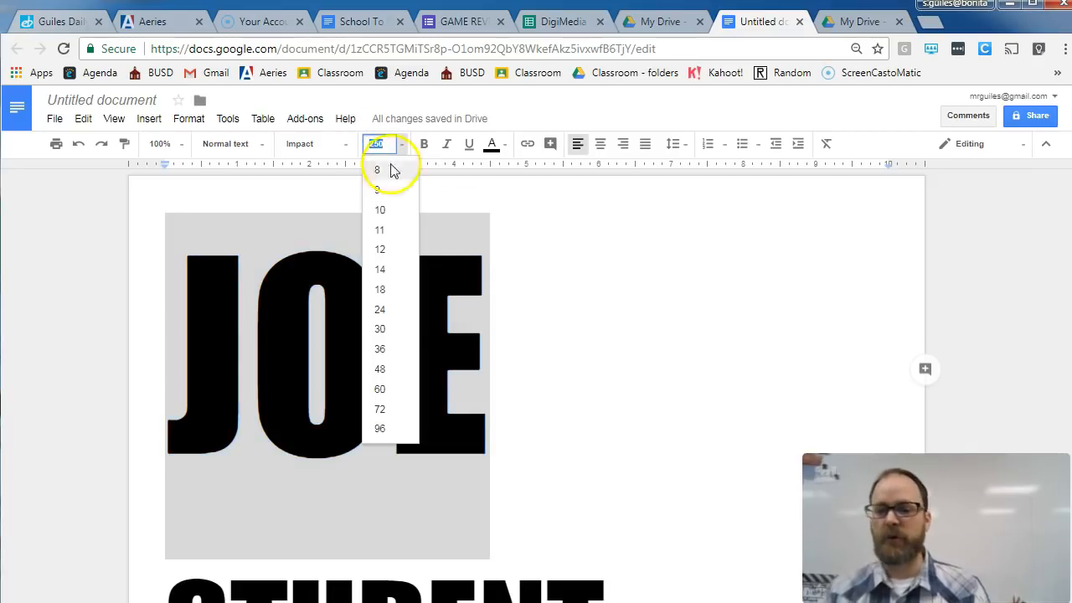
{"action": "left_click", "coordinate": [506, 375]}
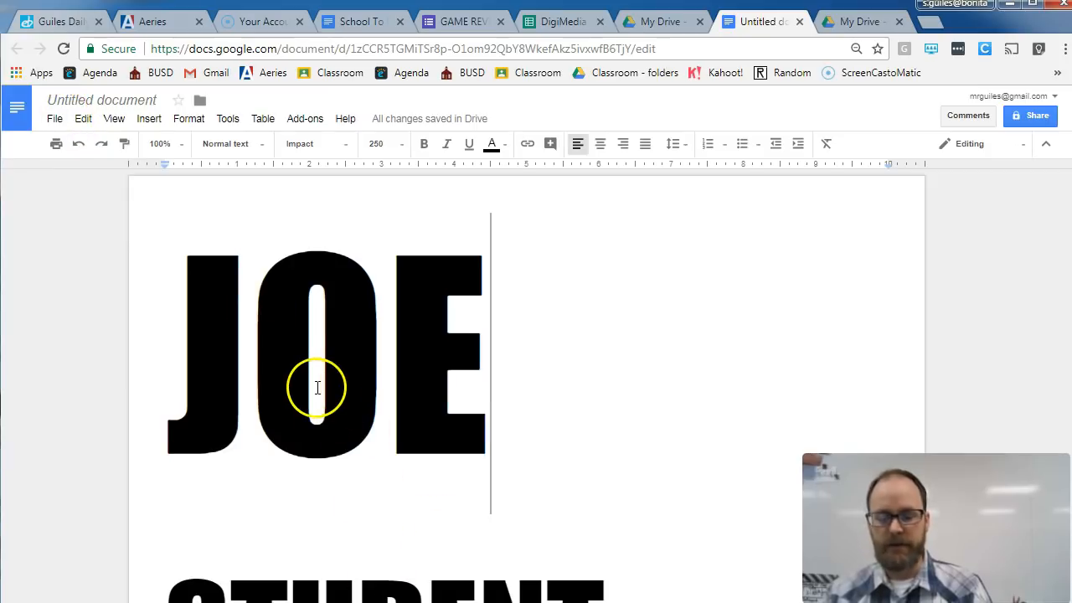
Return both name lines to a uniform font size of 175
{"action": "key", "text": "ctrl+a"}
{"action": "left_click", "coordinate": [383, 145]}
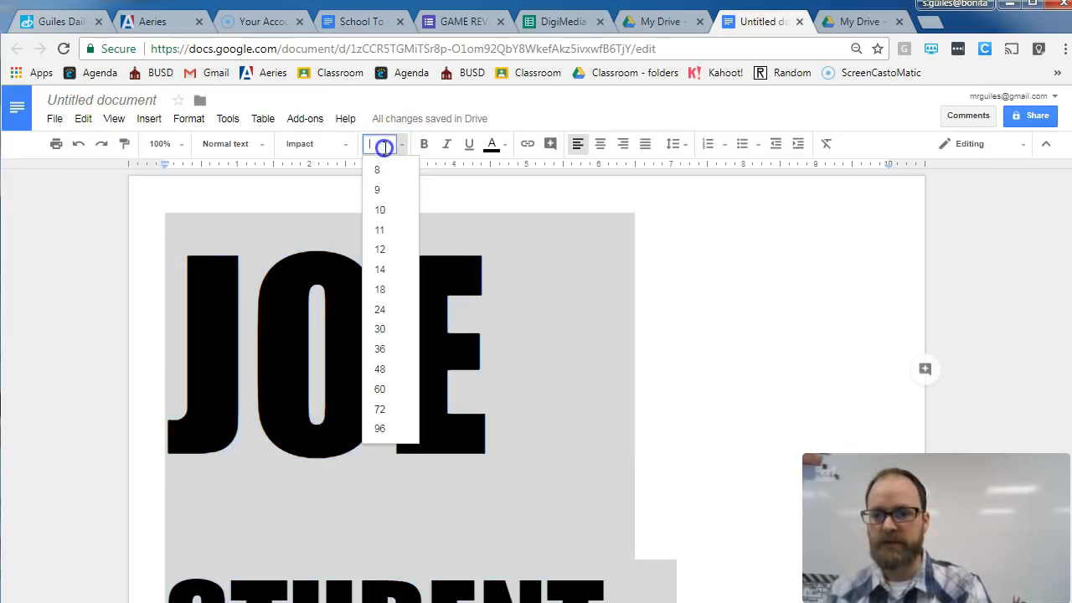
{"action": "type", "text": "175"}
{"action": "key", "text": "Return"}
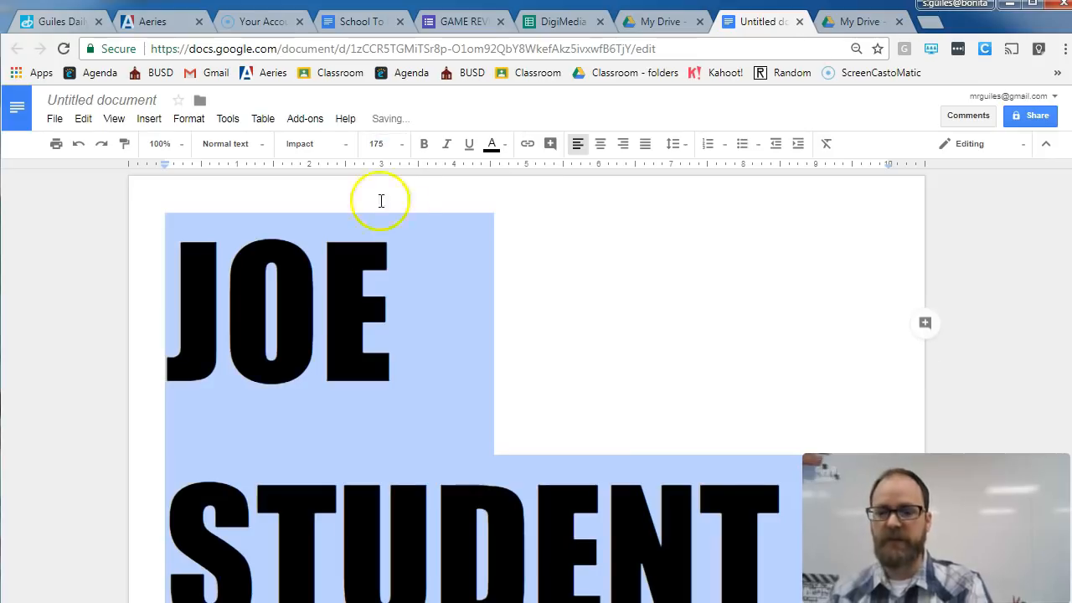
Turn off two-sided printing in the print settings, review the page preview, and close the settings without printing
{"action": "left_click", "coordinate": [53, 118]}
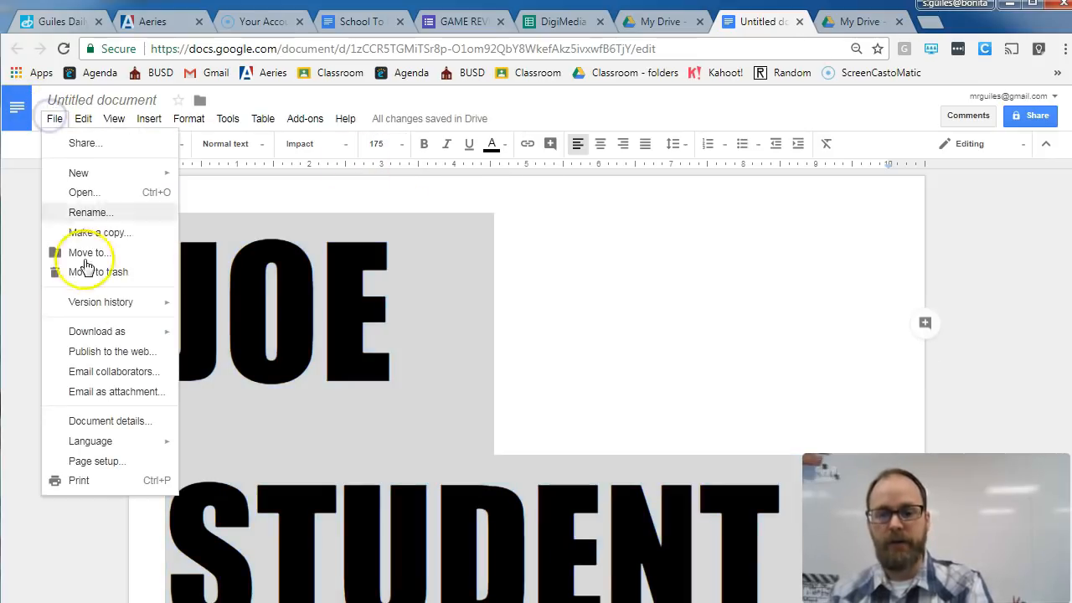
{"action": "left_click", "coordinate": [591, 357]}
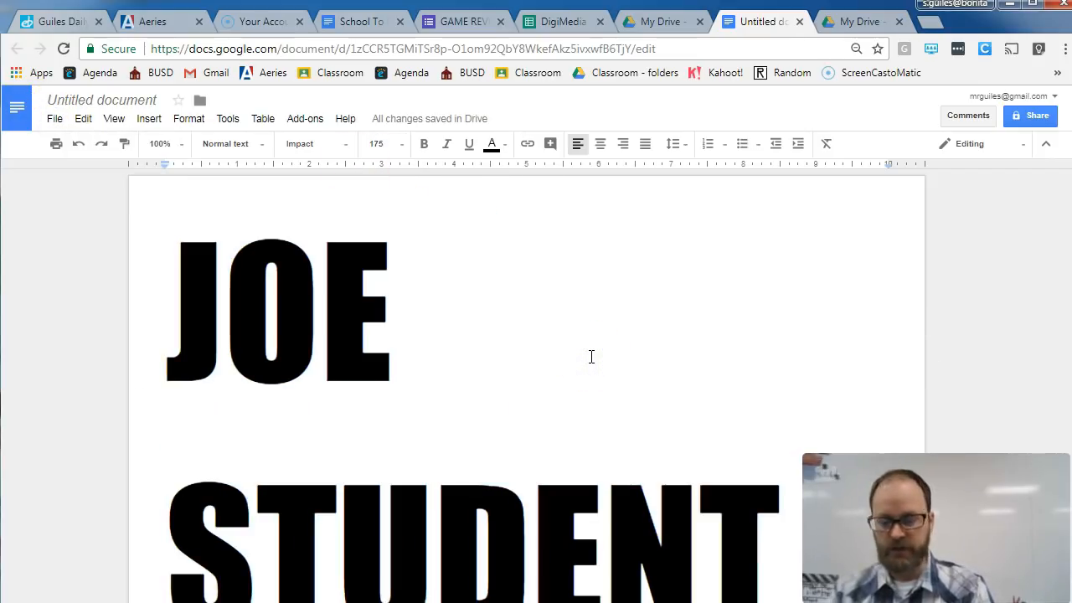
{"action": "key", "text": "ctrl+p"}
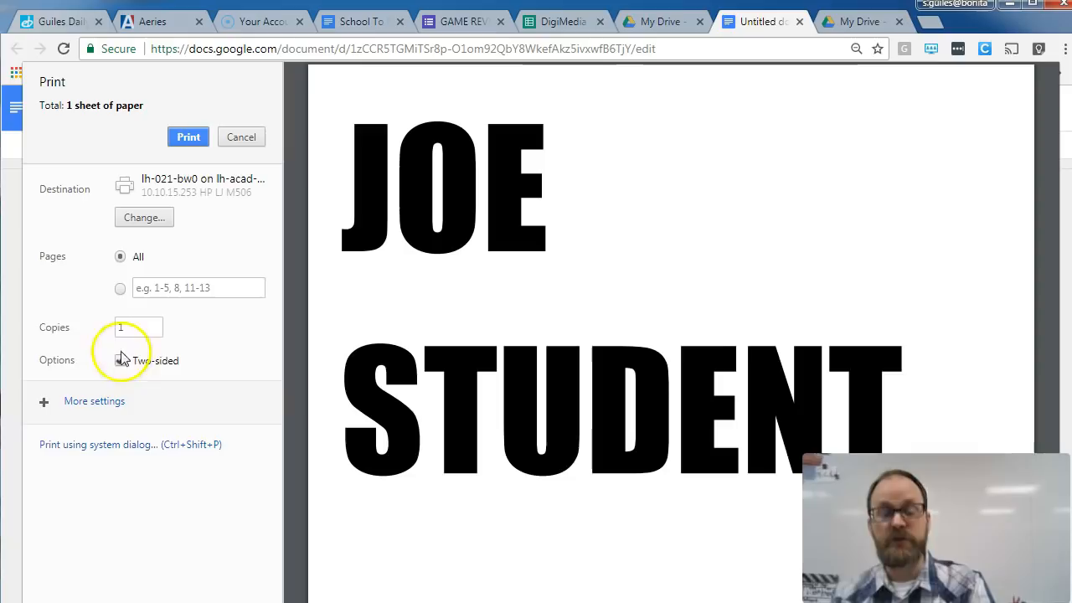
{"action": "left_click", "coordinate": [121, 363]}
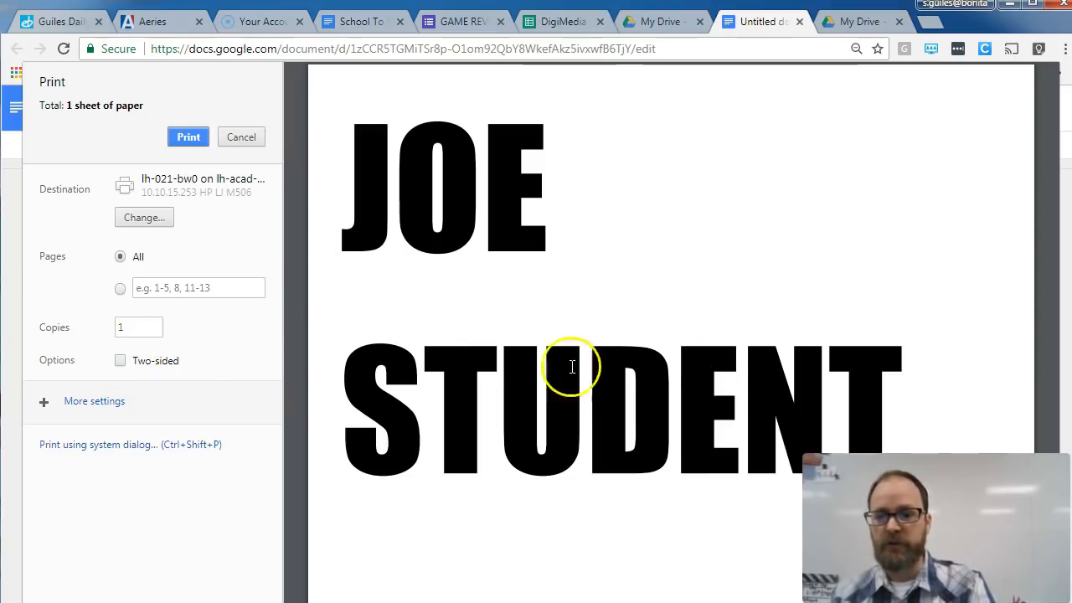
{"action": "left_click", "coordinate": [742, 278]}
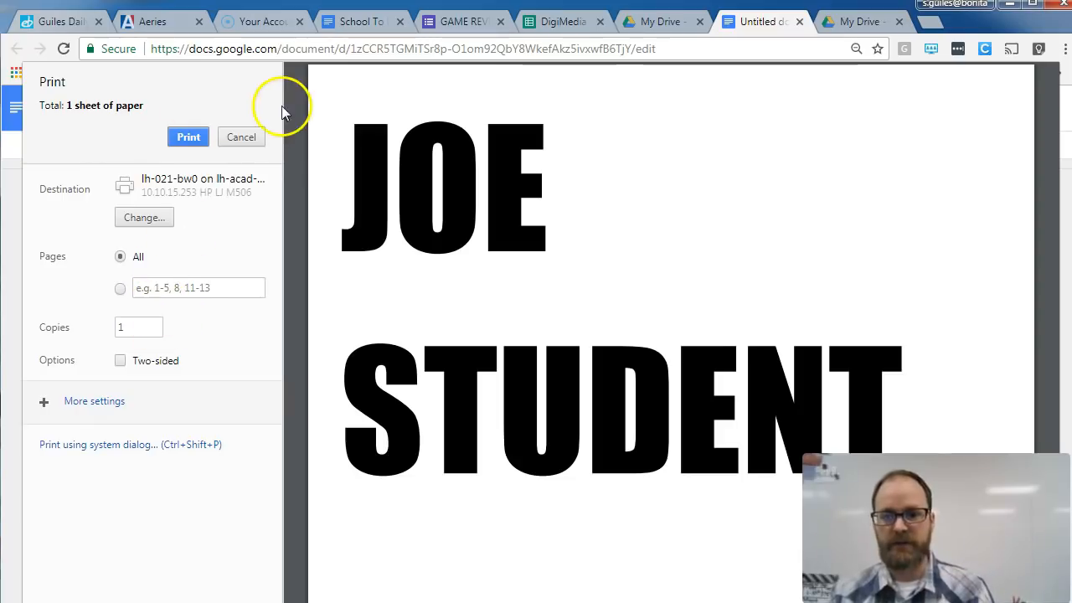
{"action": "left_click", "coordinate": [241, 139]}
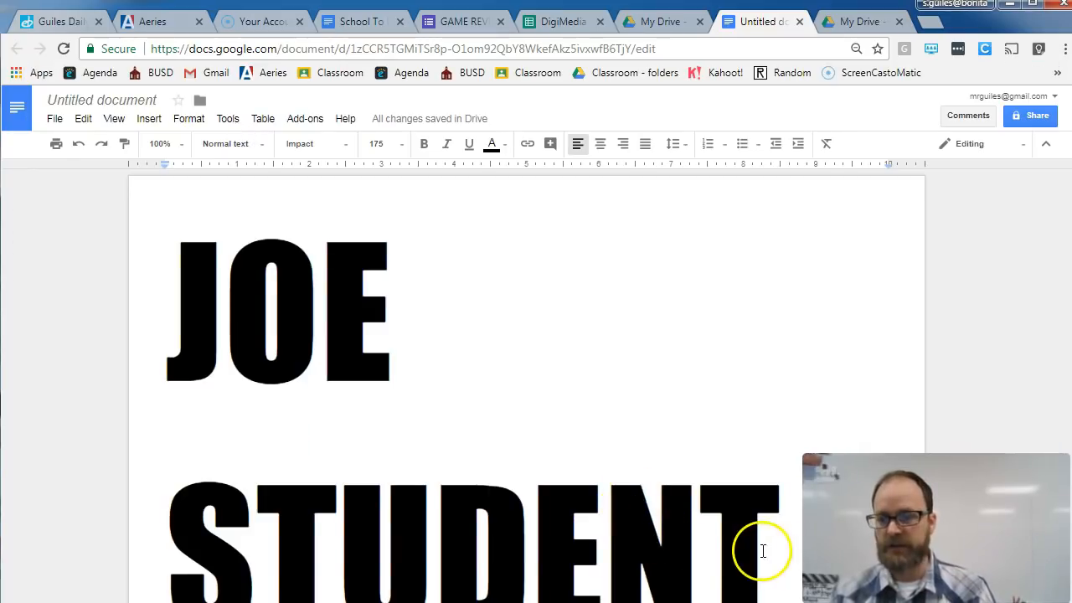
Add an empty line after the last-name line so the document runs onto a second page
{"action": "scroll", "coordinate": [763, 553], "scroll_direction": "down", "scroll_amount": 1}
{"action": "key", "text": "Return"}
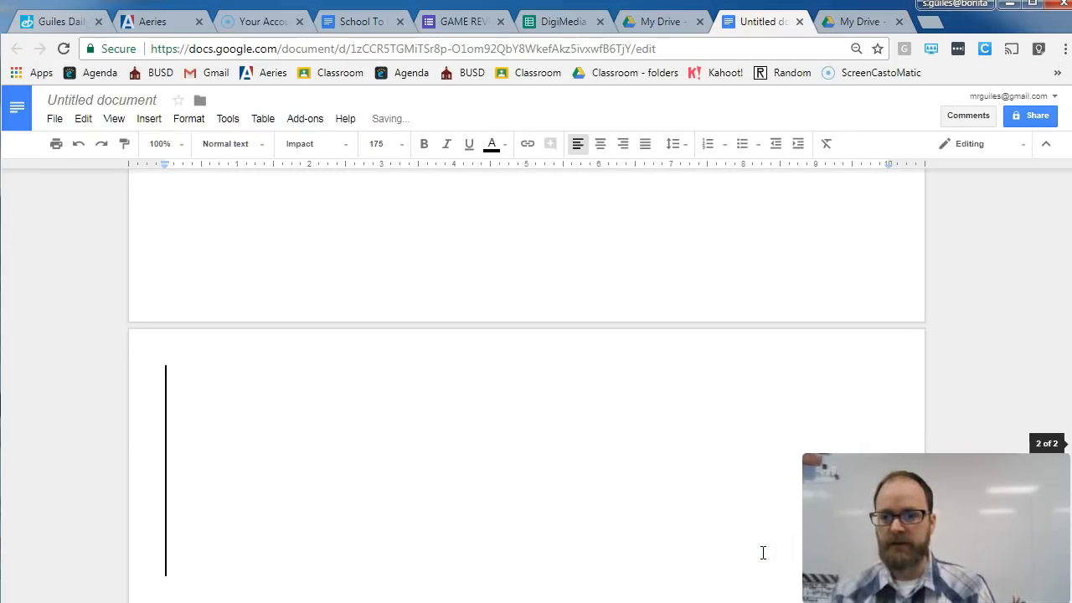
{"action": "key", "text": "BackSpace"}
Print only page 1 of the document with two-sided printing off
{"action": "left_click", "coordinate": [53, 119]}
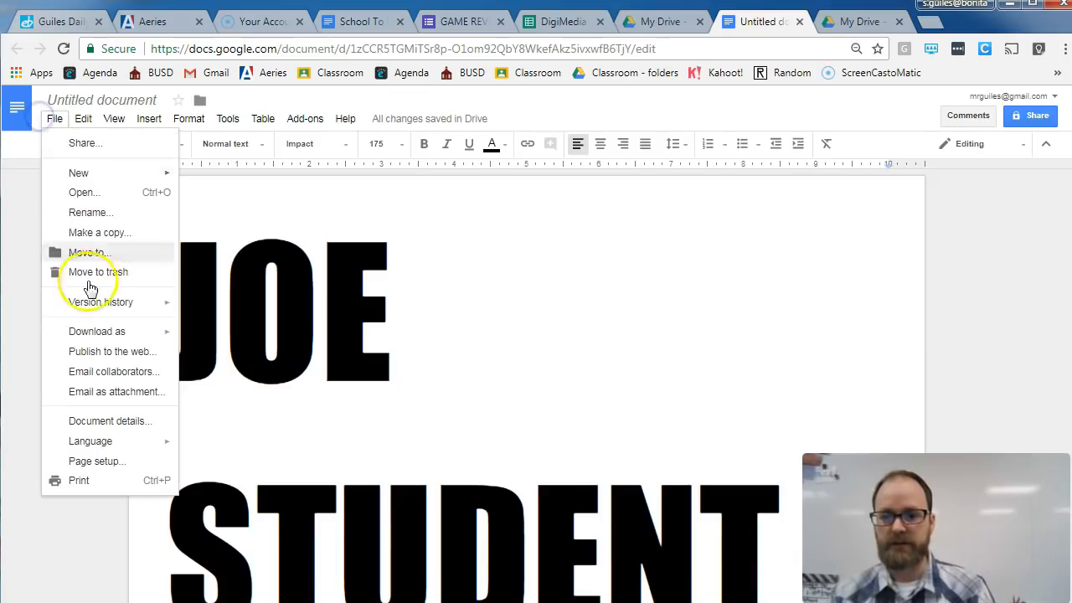
{"action": "left_click", "coordinate": [110, 482]}
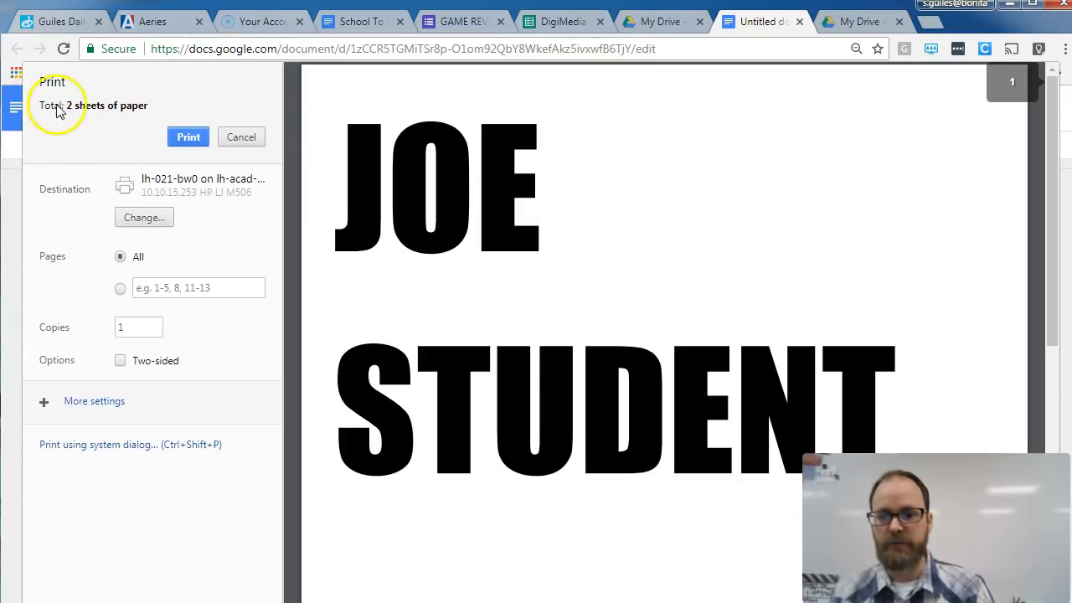
{"action": "left_click", "coordinate": [120, 361]}
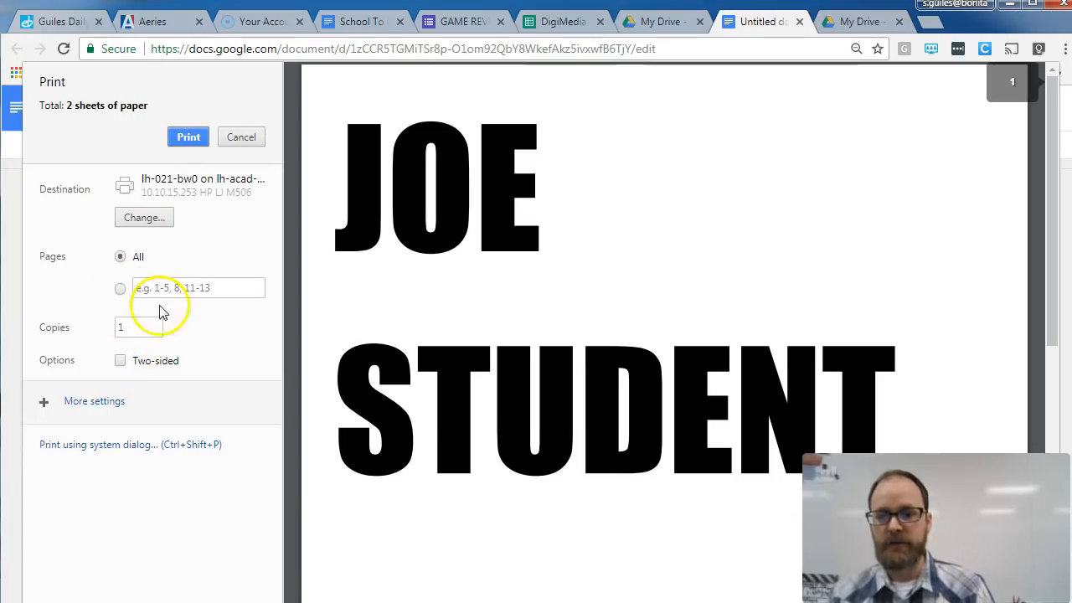
{"action": "left_click", "coordinate": [120, 289]}
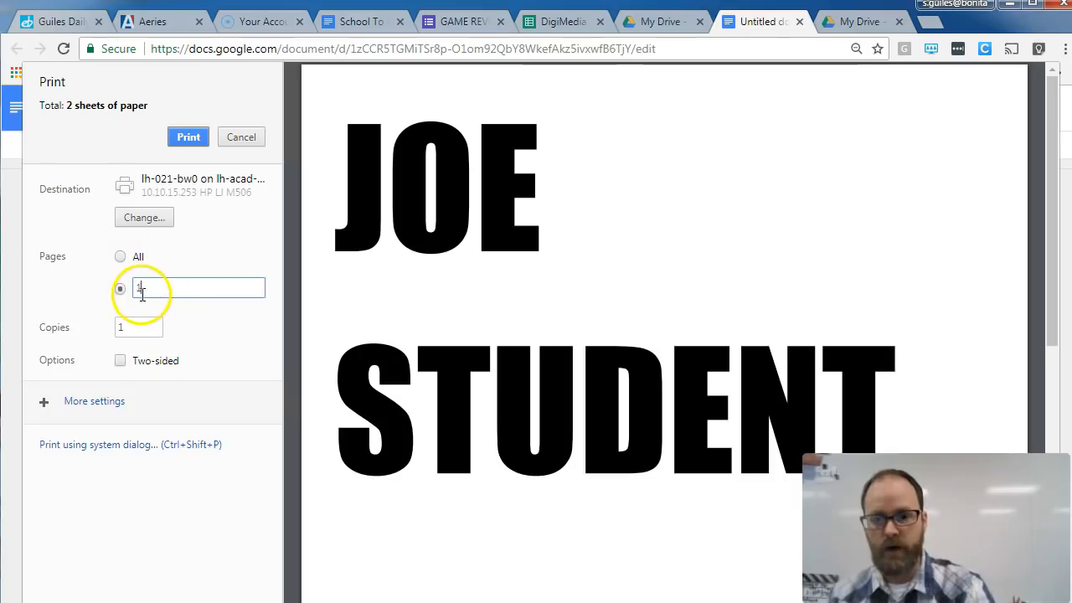
{"action": "left_click", "coordinate": [544, 315]}
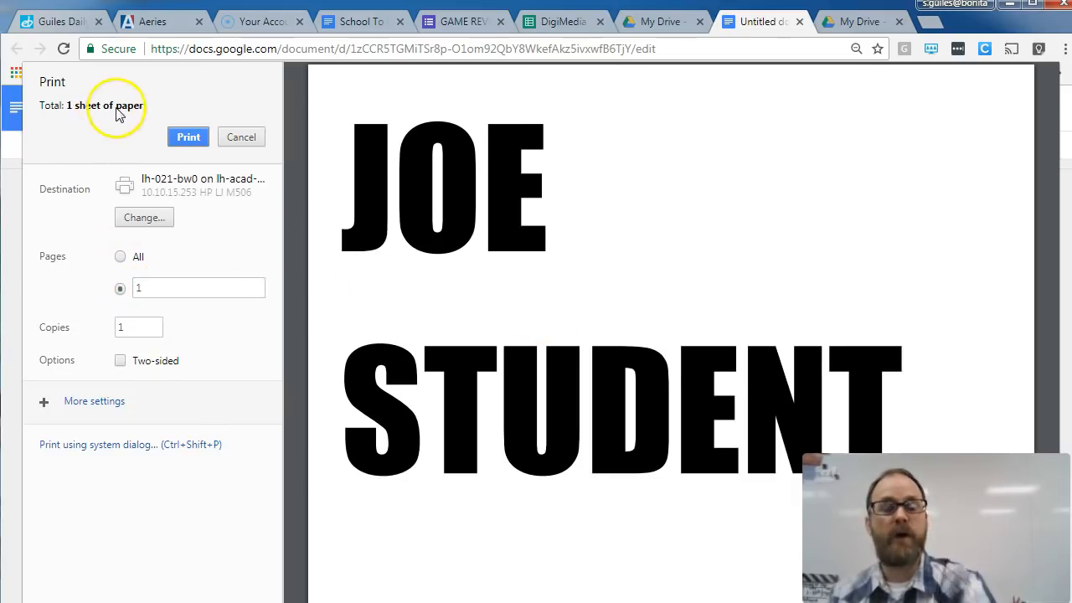
{"action": "left_click", "coordinate": [186, 138]}
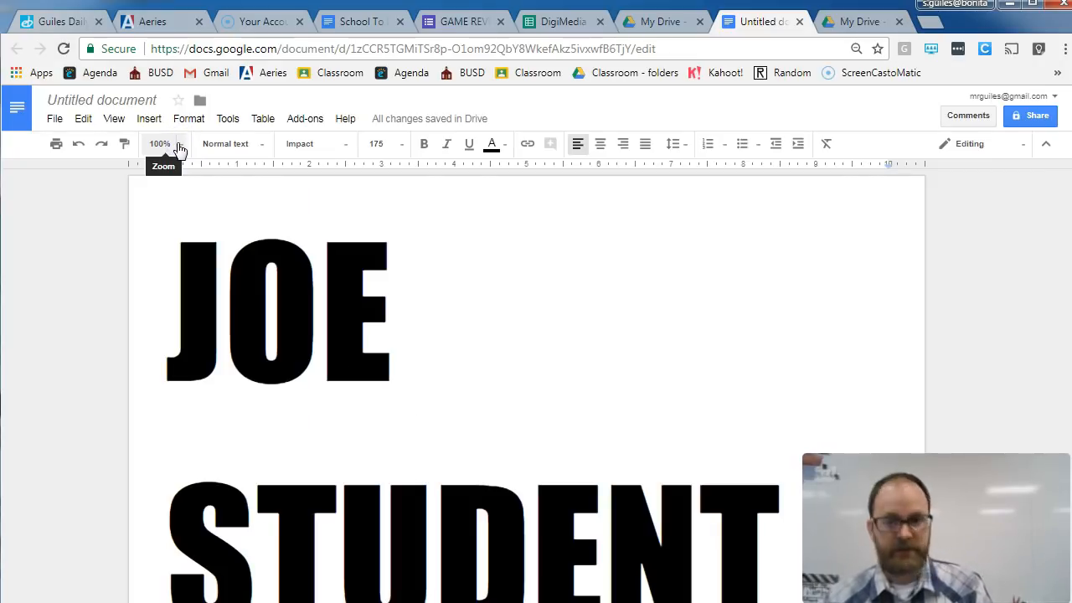